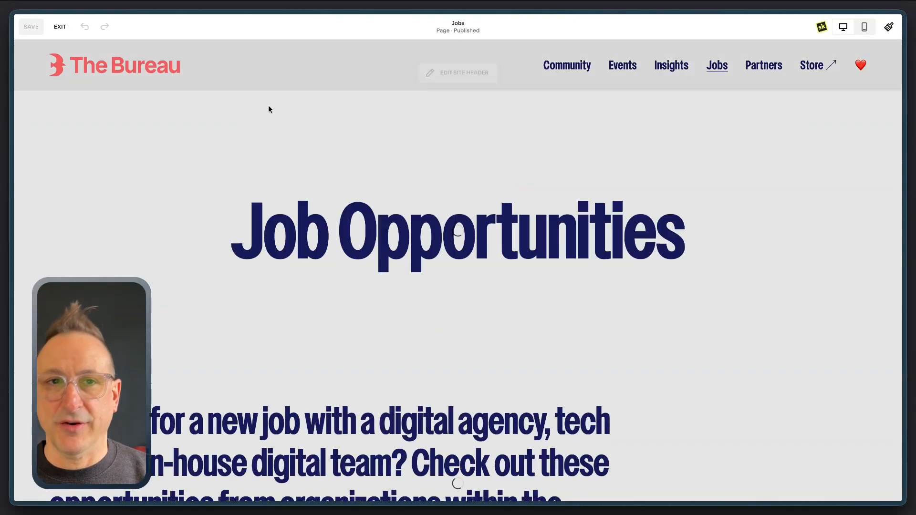
# Step: Add a Summary block to the Business Development section of the Jobs page
pyautogui.scroll(-4, 317, 149)
pyautogui.scroll(-11, 316, 152)
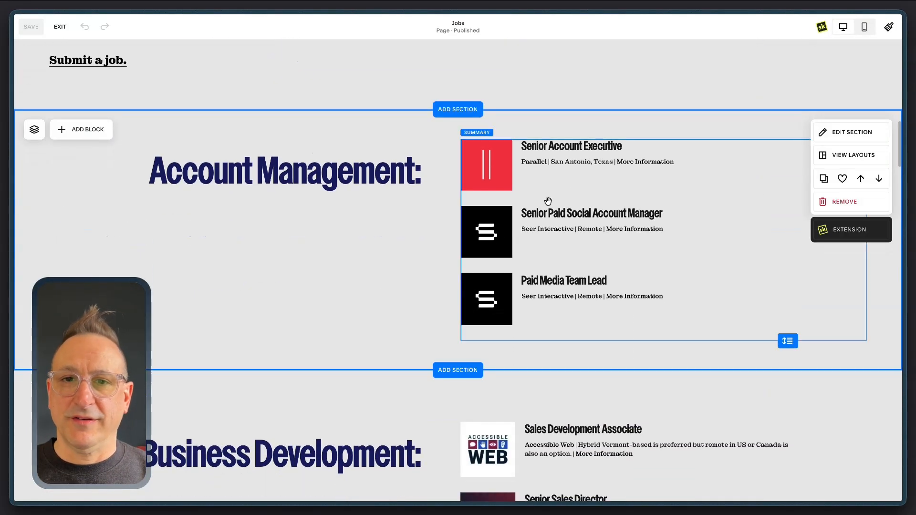
pyautogui.scroll(-5, 540, 186)
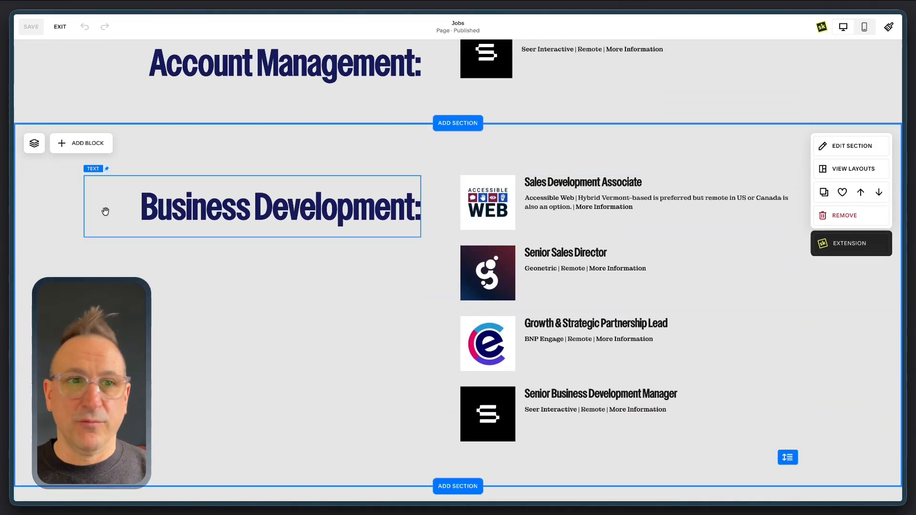
pyautogui.click(85, 145)
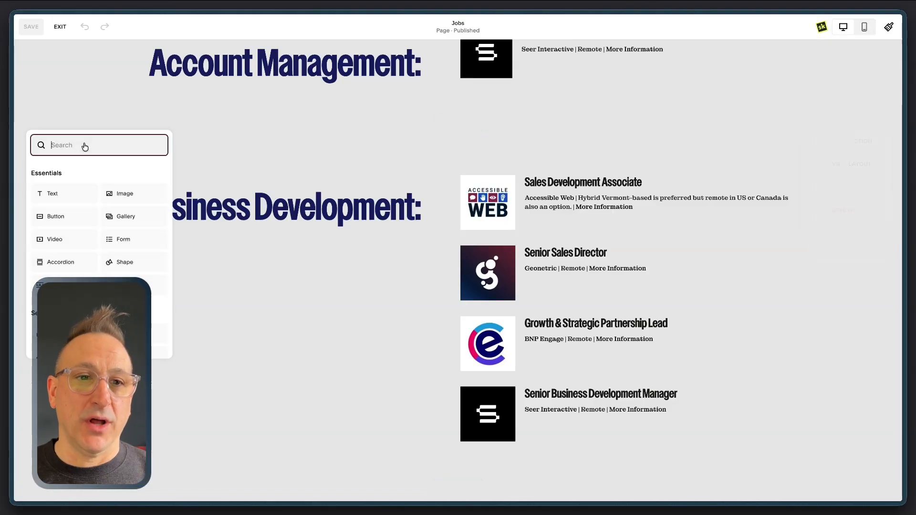
pyautogui.scroll(-5, 112, 239)
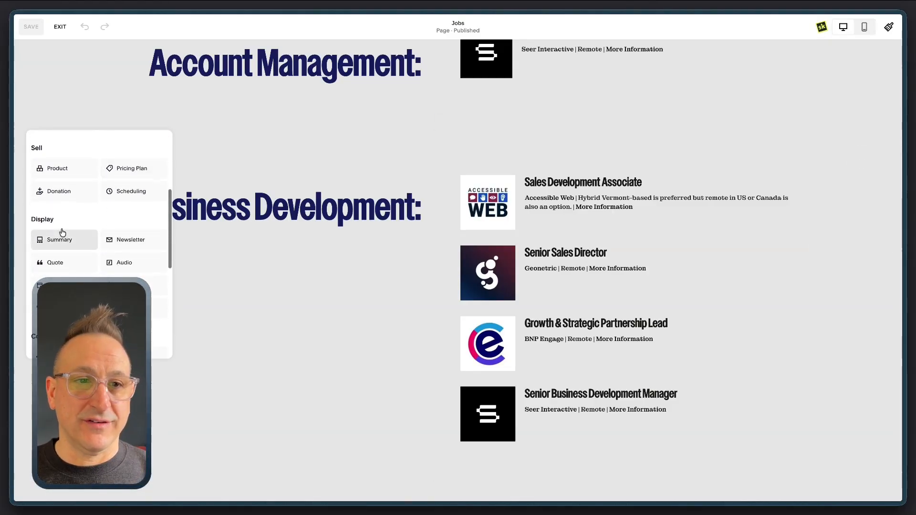
pyautogui.click(60, 240)
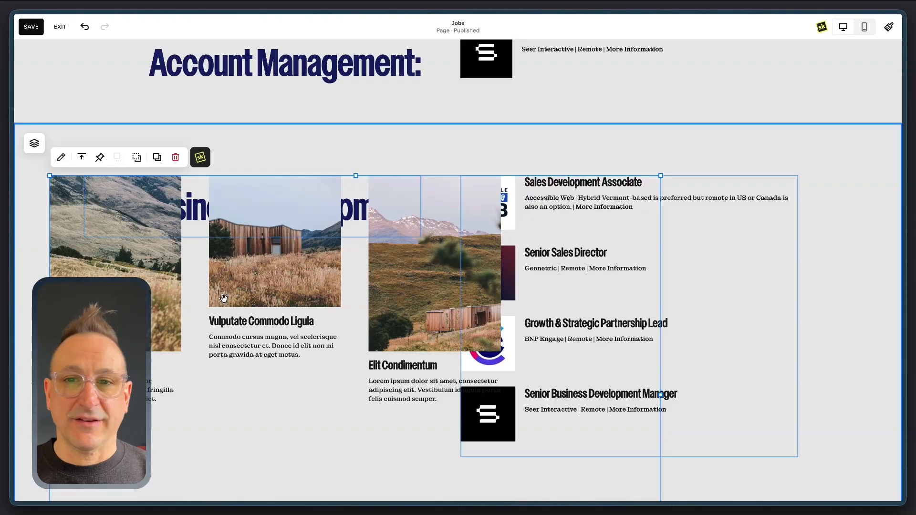
# Step: Reposition and narrow the new Summary block in the Business Development section, and delete it
pyautogui.moveTo(224, 299); pyautogui.dragTo(258, 275)
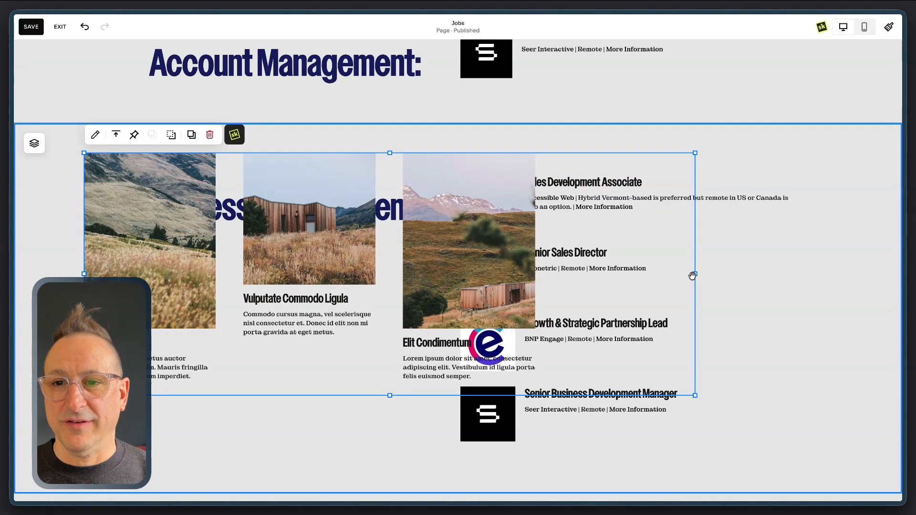
pyautogui.moveTo(692, 275); pyautogui.dragTo(557, 274)
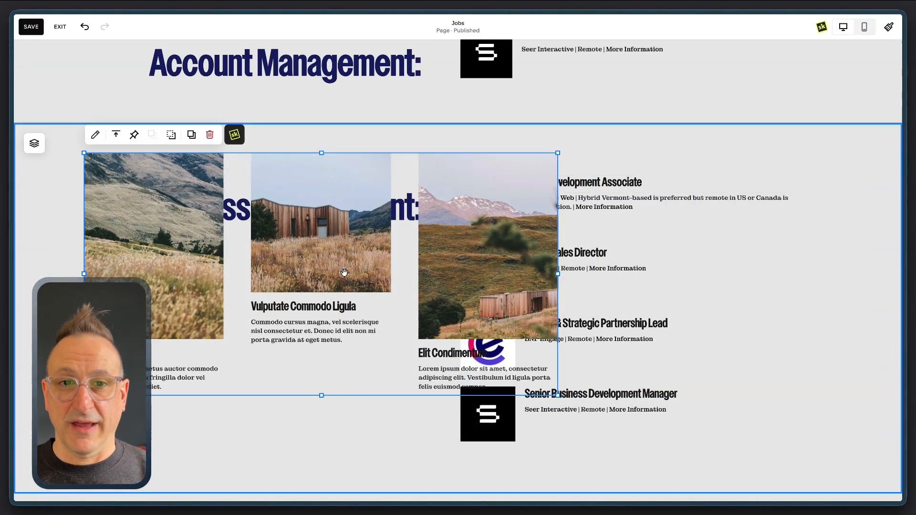
pyautogui.moveTo(345, 273); pyautogui.dragTo(351, 354)
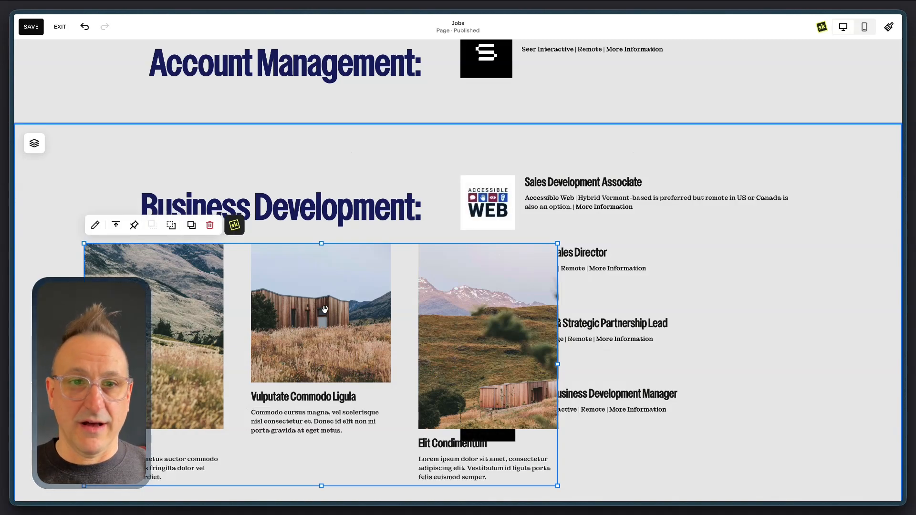
pyautogui.click(209, 225)
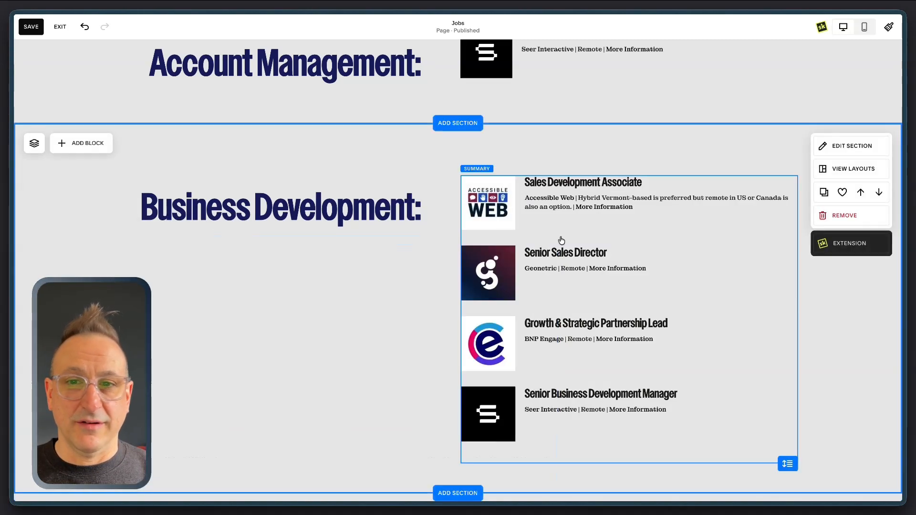
# Step: Open the content settings of the existing Business Development summary block and check which page it takes its items from
pyautogui.scroll(-2, 595, 254)
pyautogui.scroll(1, 596, 254)
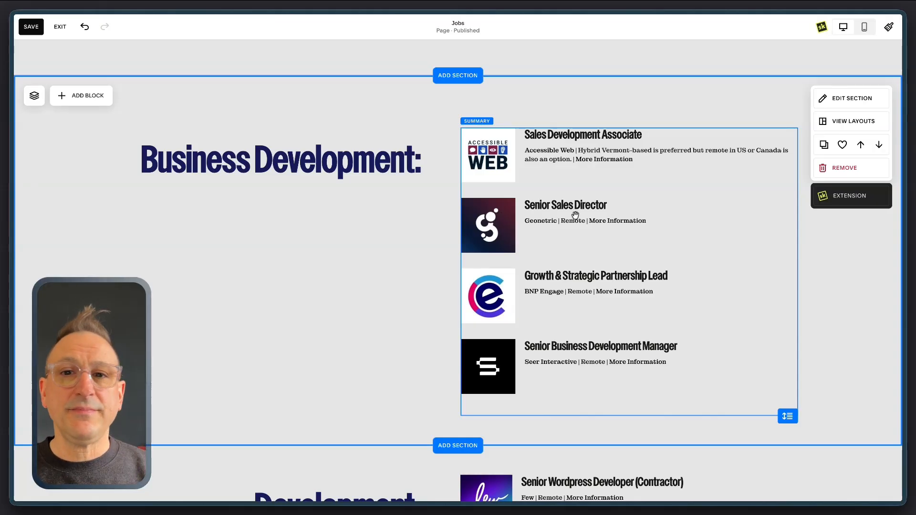
pyautogui.click(635, 193)
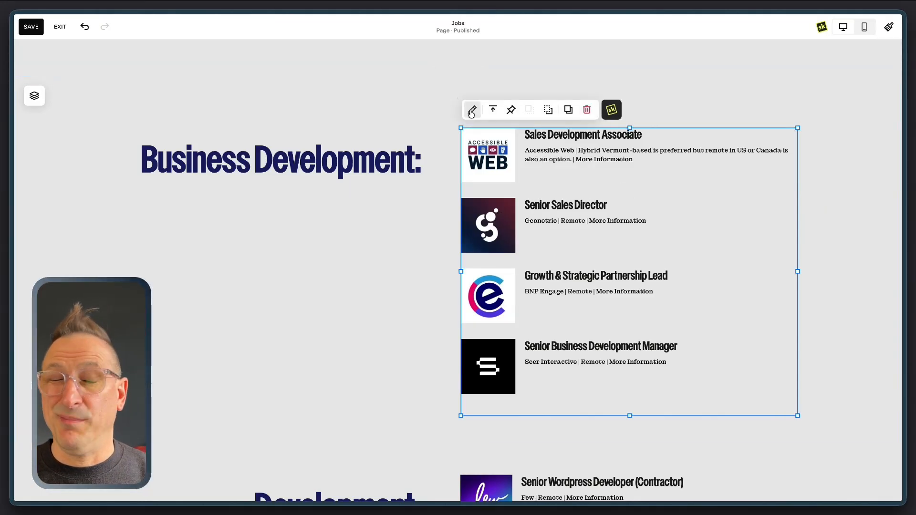
pyautogui.click(443, 235)
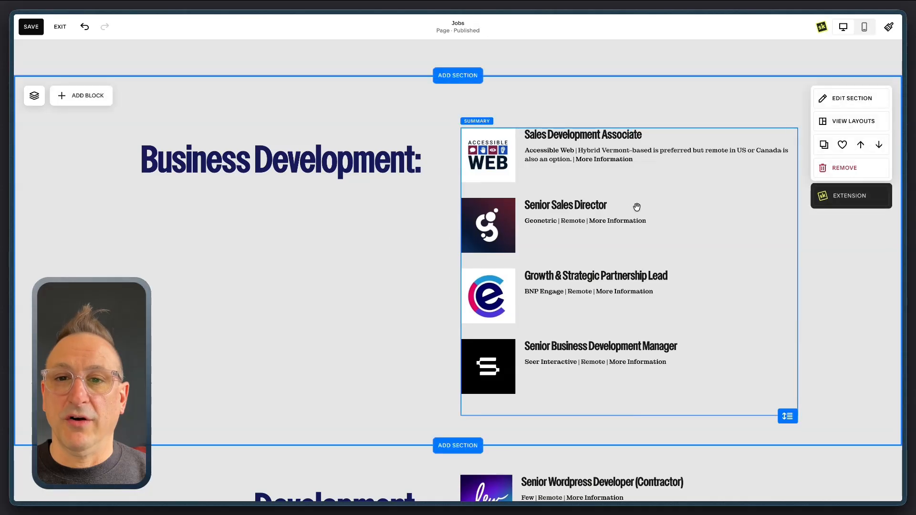
pyautogui.doubleClick(637, 207)
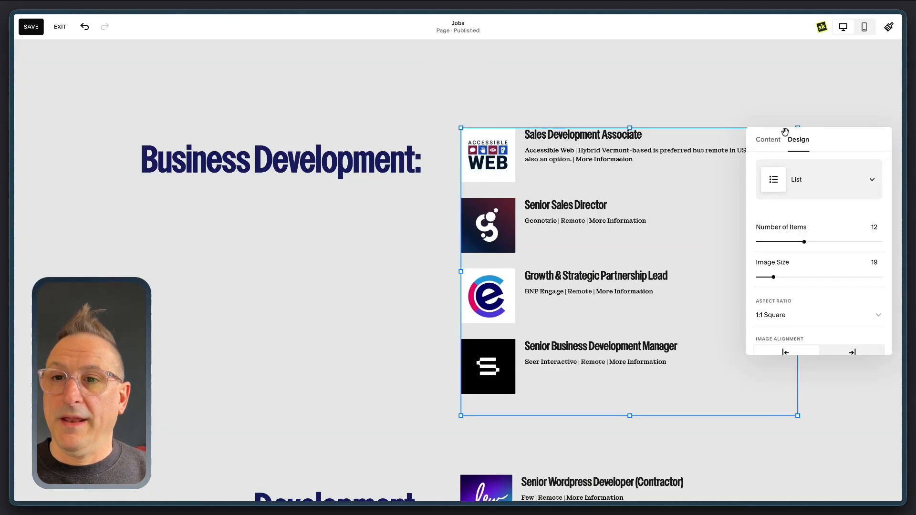
pyautogui.click(777, 148)
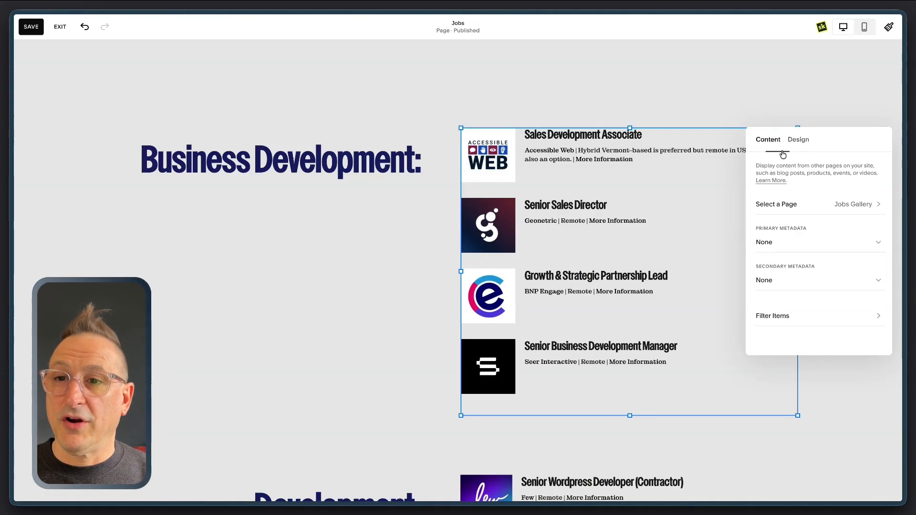
pyautogui.click(837, 209)
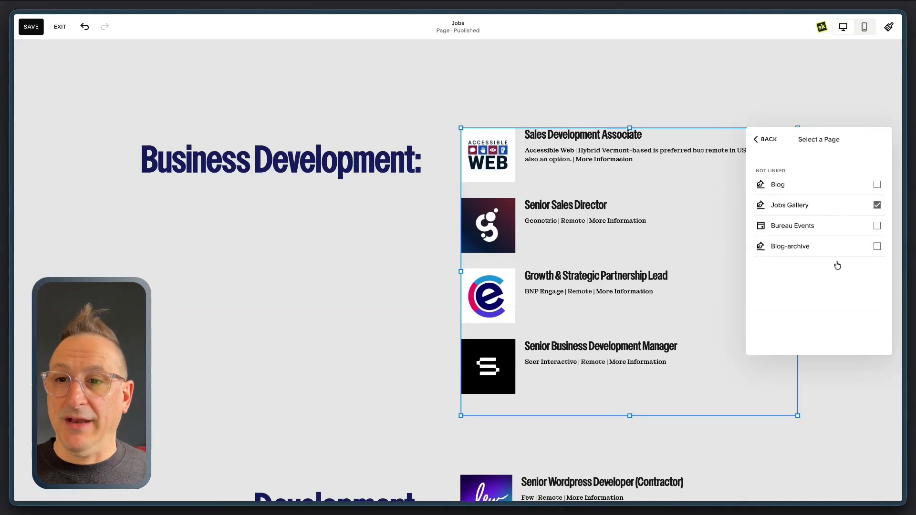
pyautogui.click(768, 139)
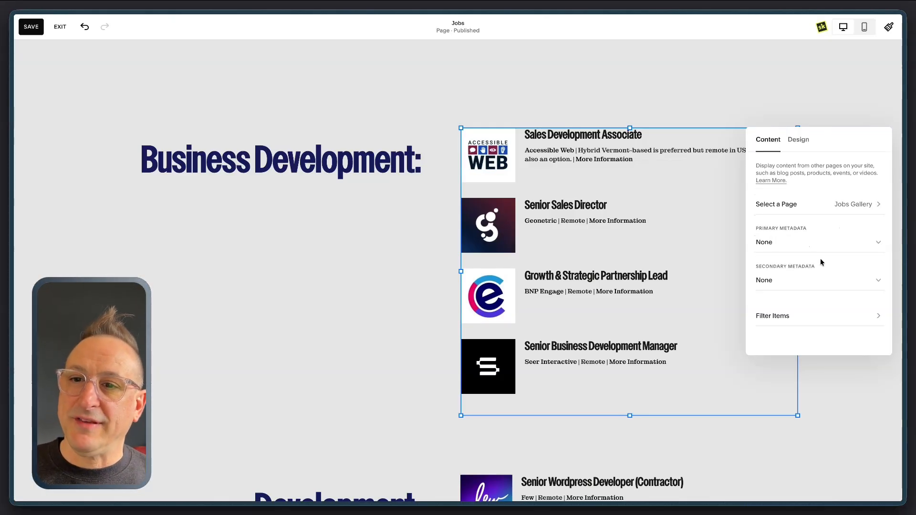
# Step: Review the primary and secondary metadata options available for the Business Development summary block
pyautogui.click(772, 243)
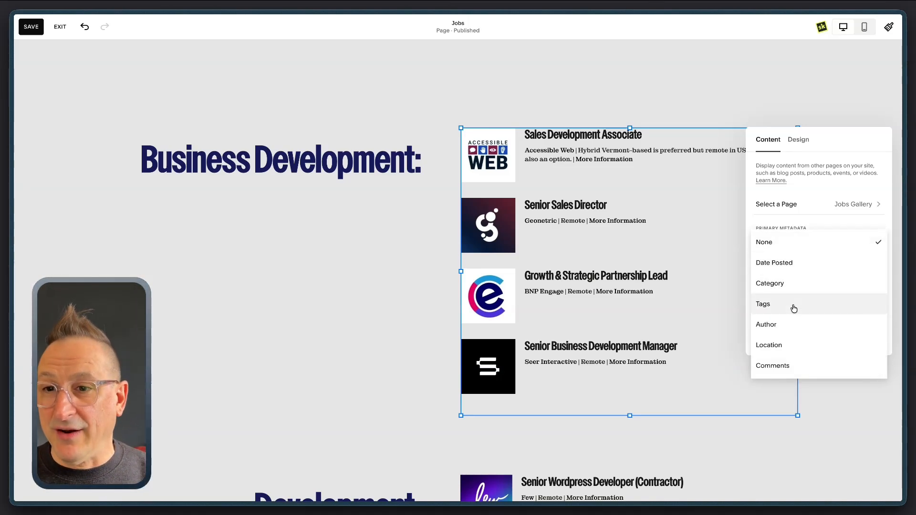
pyautogui.click(827, 165)
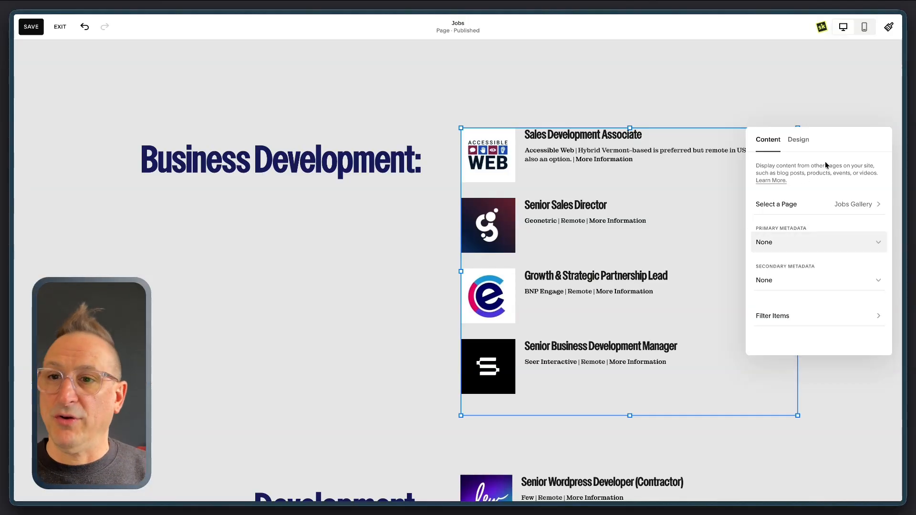
pyautogui.click(769, 286)
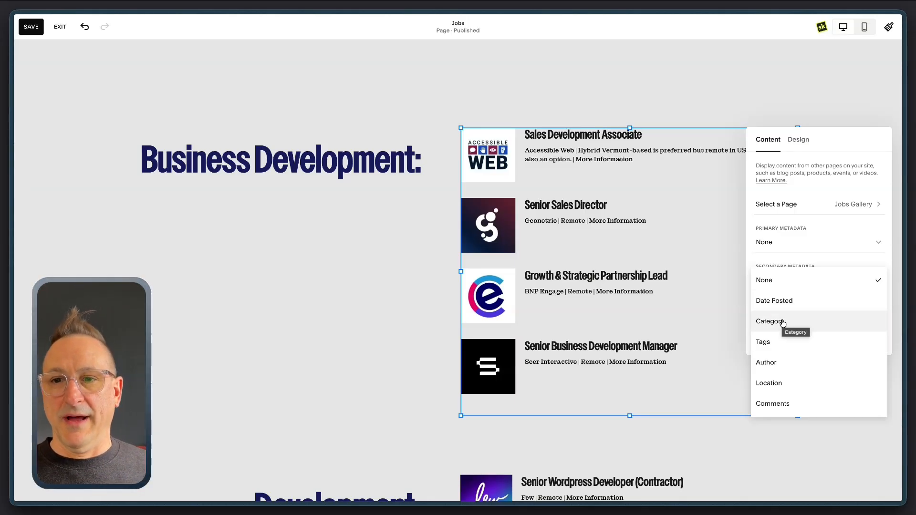
pyautogui.click(794, 226)
pyautogui.click(779, 282)
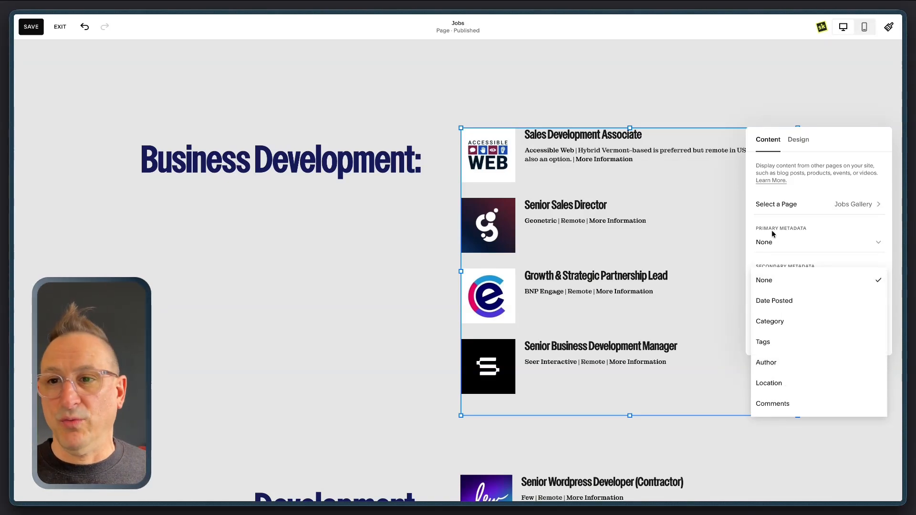
pyautogui.click(807, 176)
# Step: Examine the item filter of the Business Development summary block and the categories it offers
pyautogui.click(776, 317)
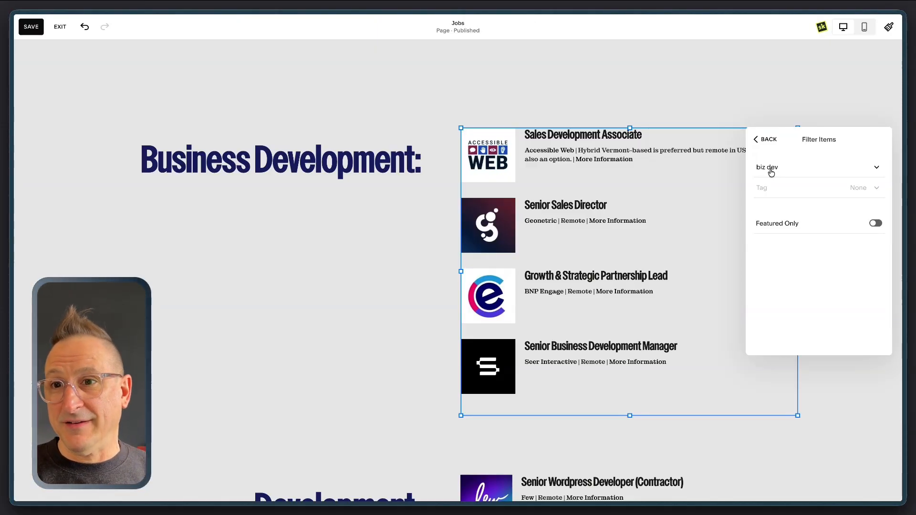
pyautogui.scroll(-4, 658, 196)
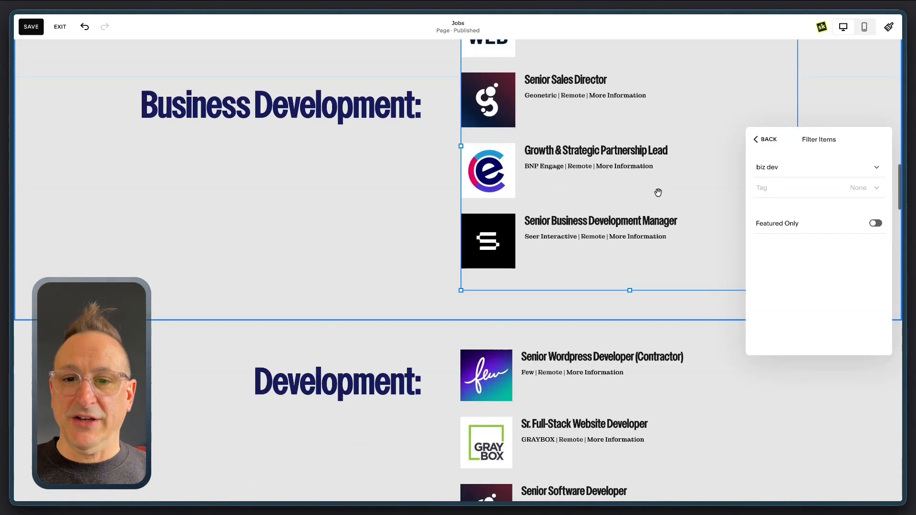
pyautogui.click(774, 169)
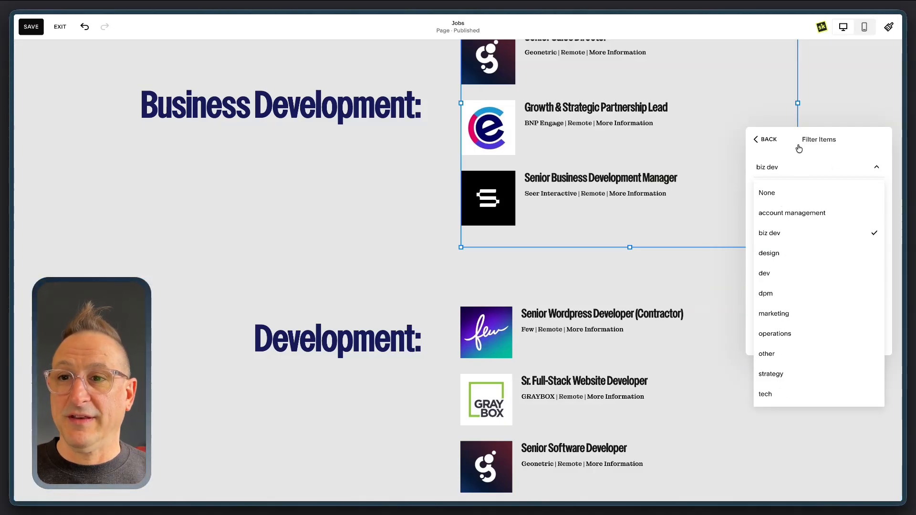
pyautogui.click(789, 155)
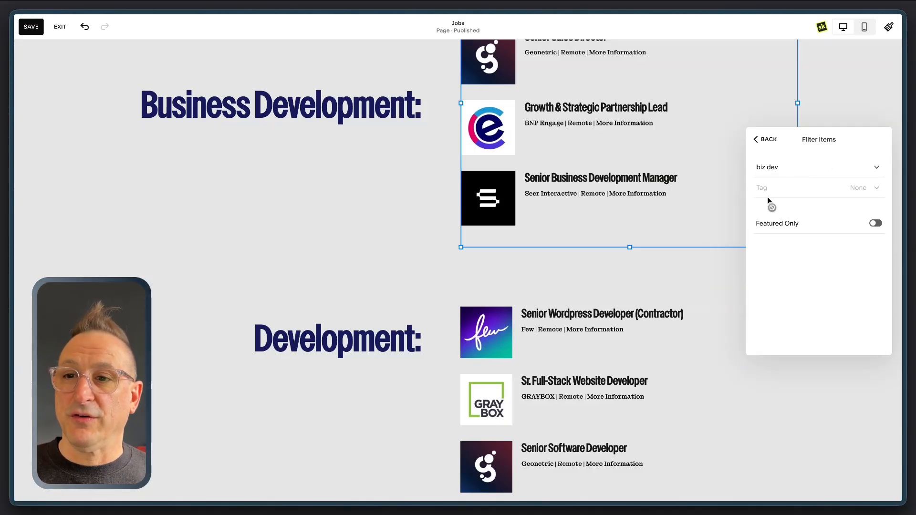
# Step: Check which category filters the items in the Development section's summary block
pyautogui.click(515, 341)
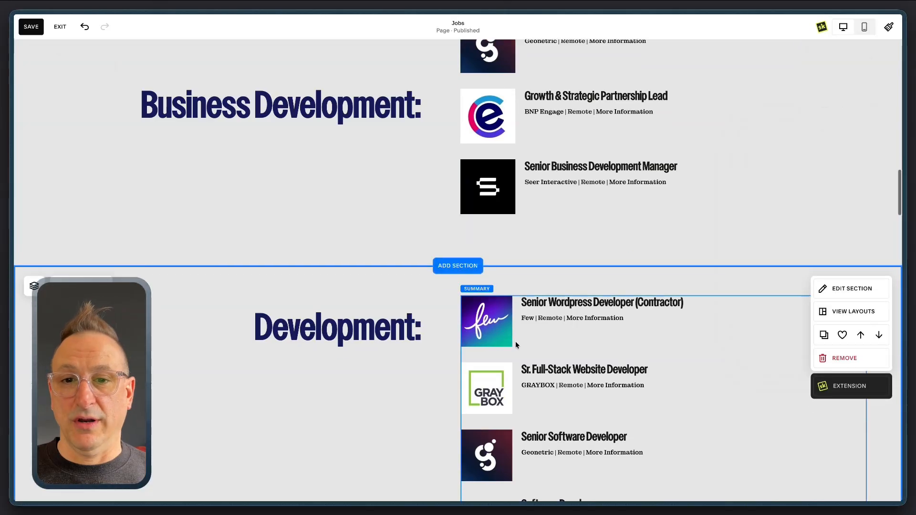
pyautogui.scroll(-5, 727, 257)
pyautogui.doubleClick(727, 257)
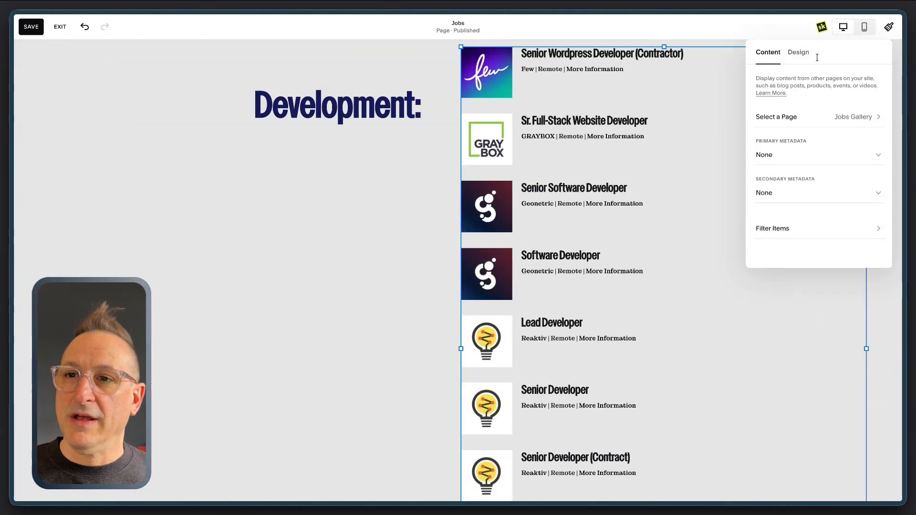
pyautogui.click(788, 231)
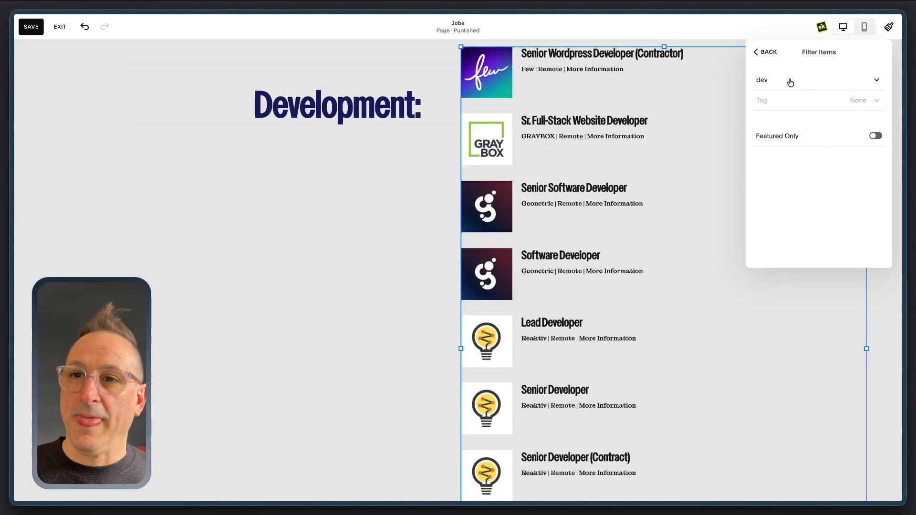
pyautogui.click(415, 227)
# Step: Check the category filter of the Marketing & Communications section's summary block
pyautogui.scroll(-10, 415, 227)
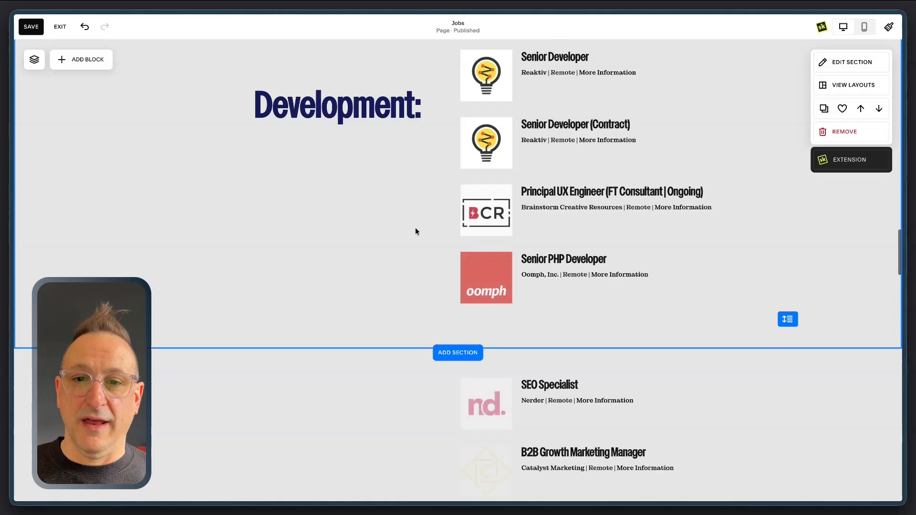
pyautogui.doubleClick(589, 229)
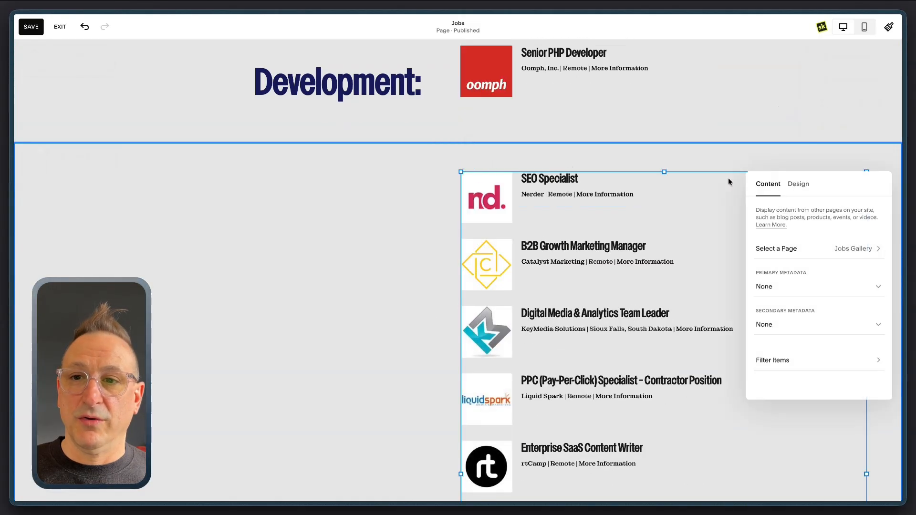
pyautogui.click(785, 364)
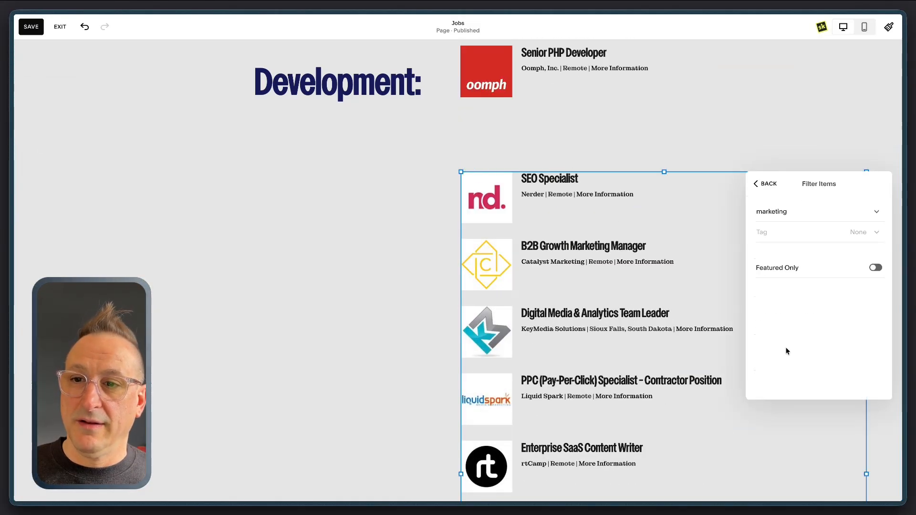
pyautogui.click(362, 254)
# Step: Look over the remaining job sections and reopen the Business Development summary block's content settings
pyautogui.scroll(-8, 362, 254)
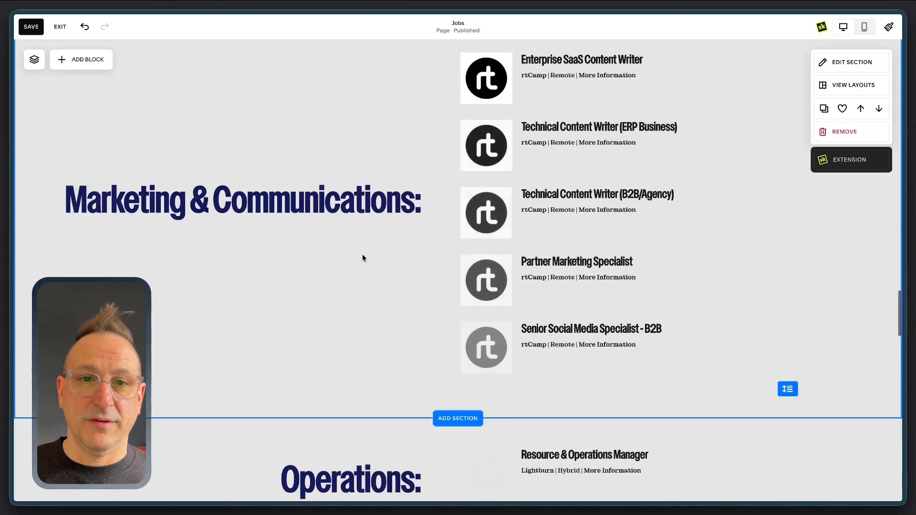
pyautogui.scroll(6, 353, 258)
pyautogui.scroll(12, 348, 258)
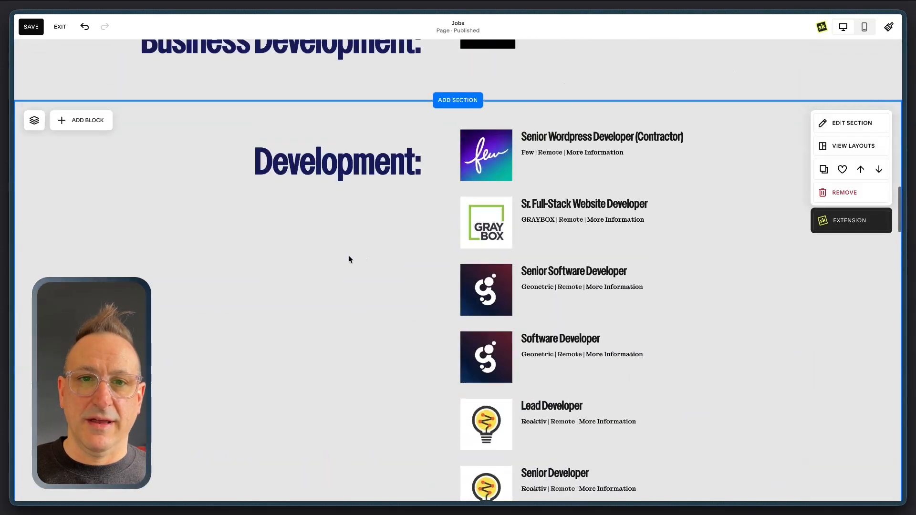
pyautogui.scroll(2, 405, 231)
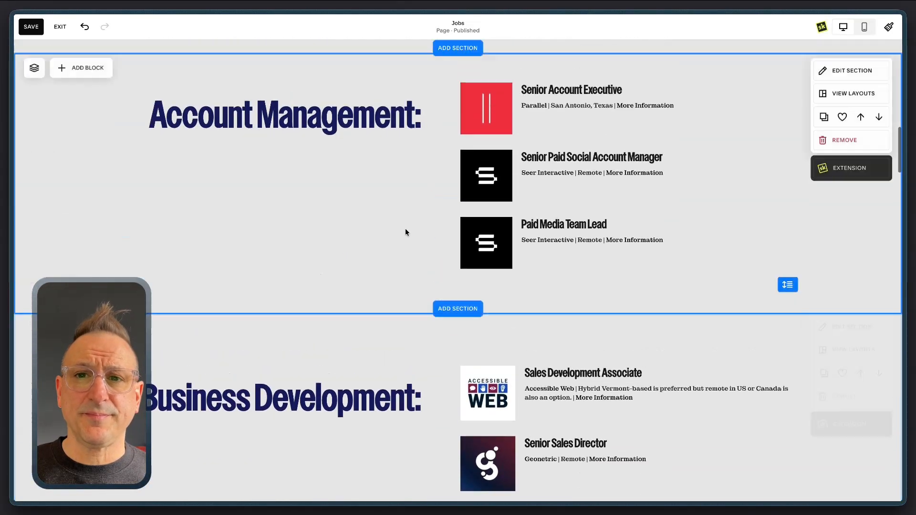
pyautogui.scroll(-5, 405, 231)
pyautogui.click(600, 222)
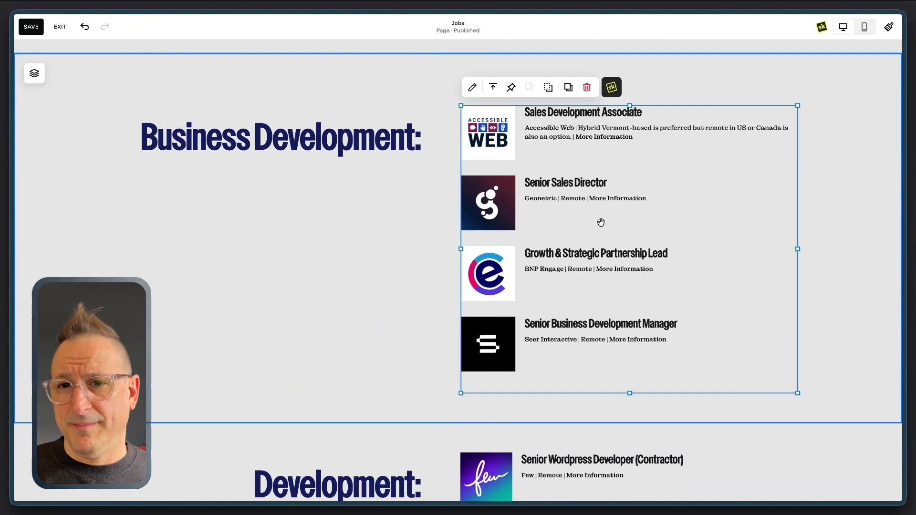
pyautogui.doubleClick(598, 221)
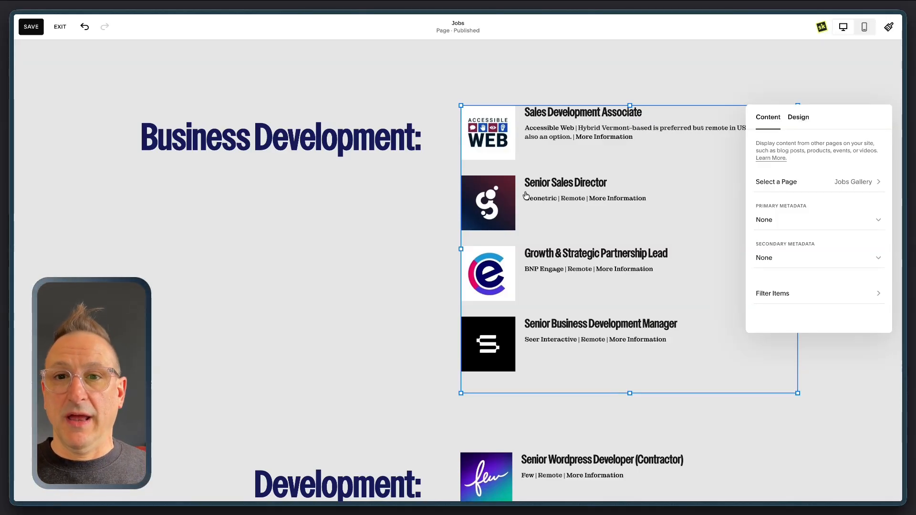
# Step: Close the summary block's settings and exit the Jobs page editor without saving the changes
pyautogui.click(293, 256)
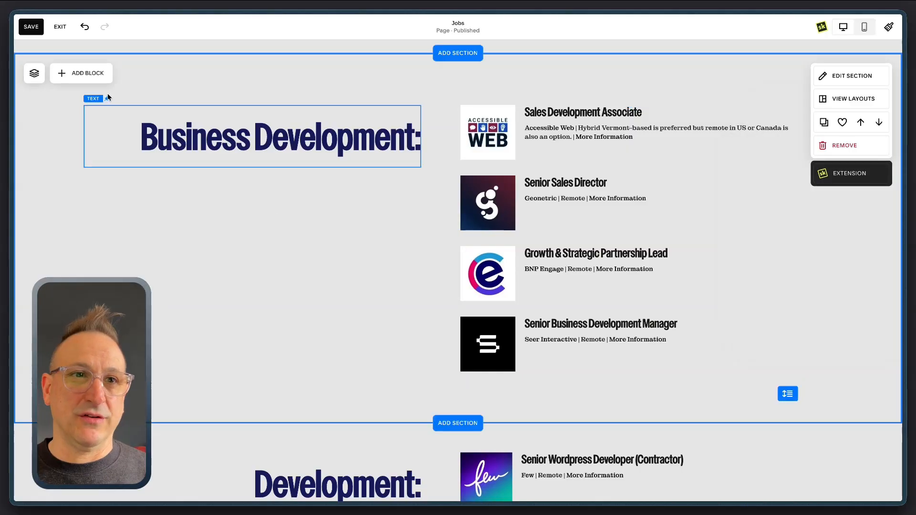
pyautogui.click(60, 28)
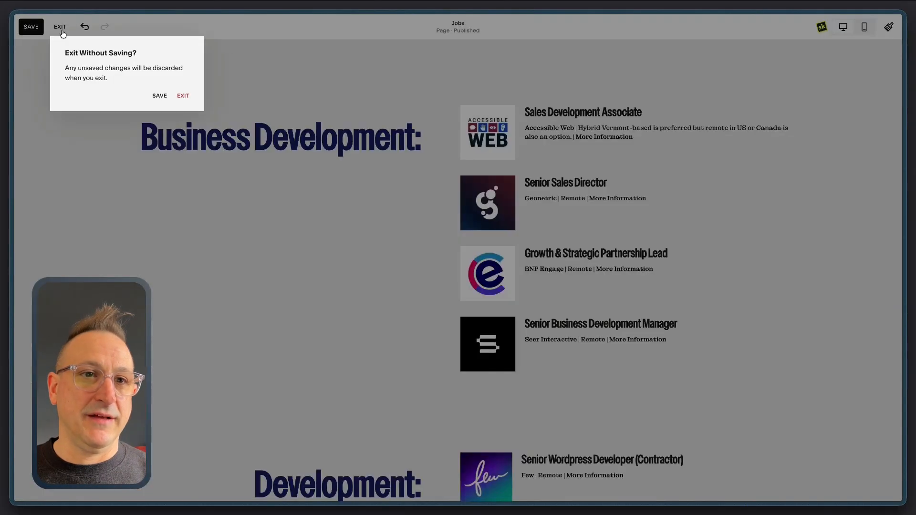
pyautogui.click(183, 96)
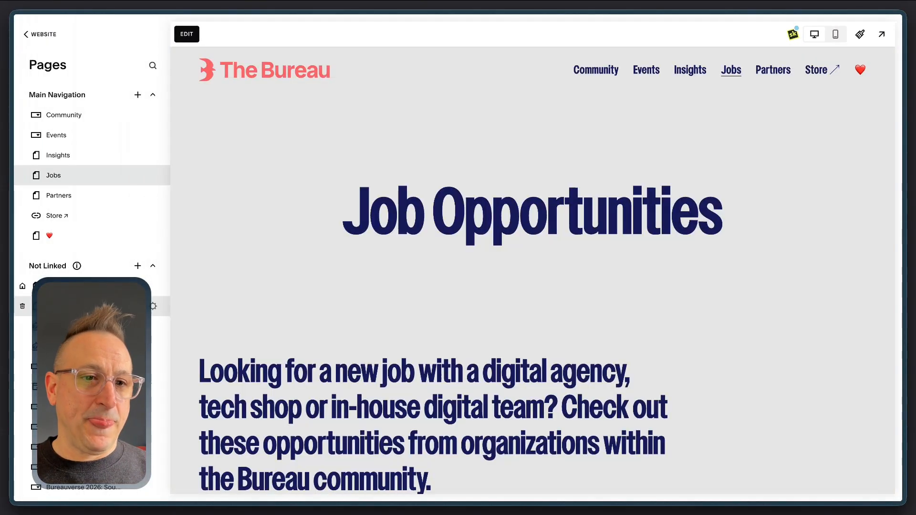
# Step: Open the Jobs Gallery blog and look through its list of published and draft job posts
pyautogui.scroll(-1, 95, 315)
pyautogui.click(95, 318)
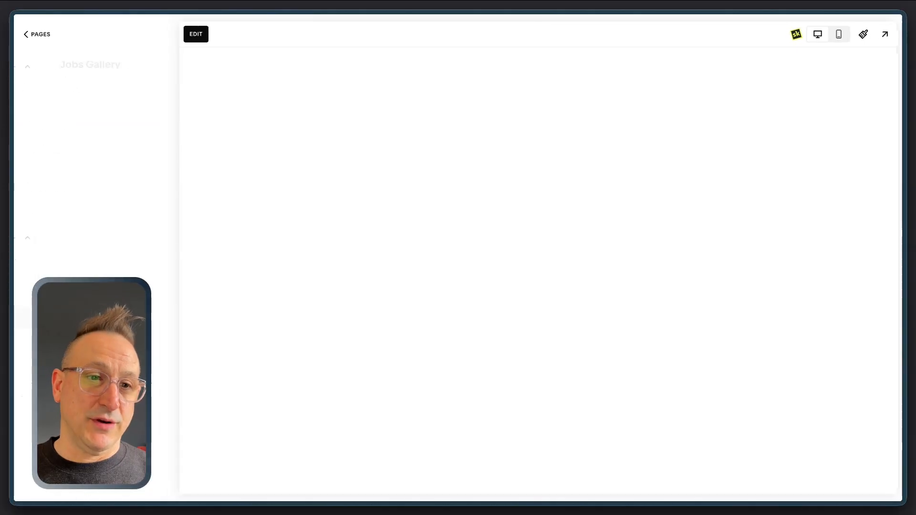
pyautogui.scroll(-10, 135, 229)
pyautogui.scroll(-5, 105, 190)
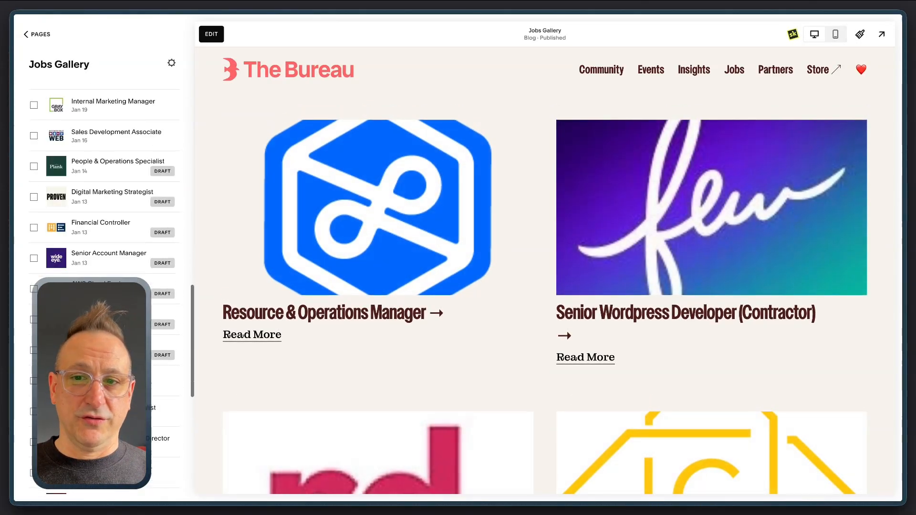
pyautogui.scroll(-10, 303, 292)
pyautogui.scroll(10, 305, 292)
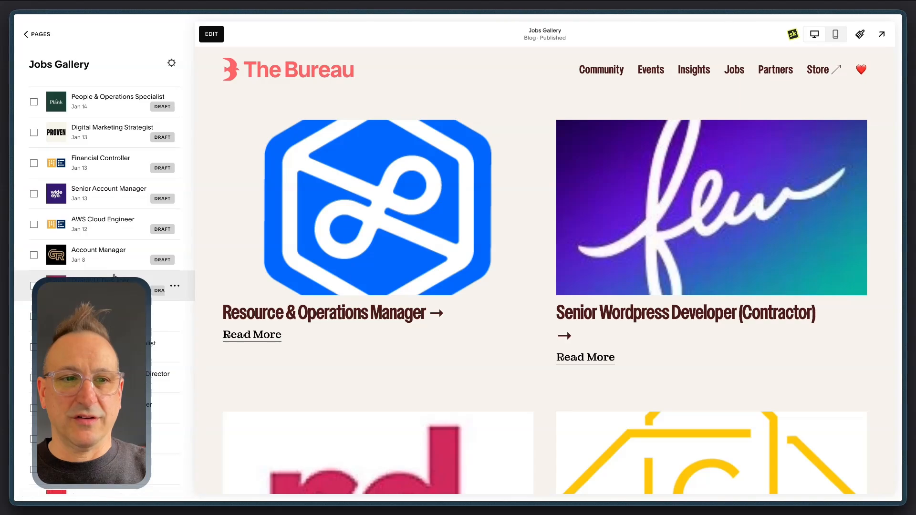
pyautogui.scroll(-10, 115, 276)
pyautogui.scroll(15, 114, 275)
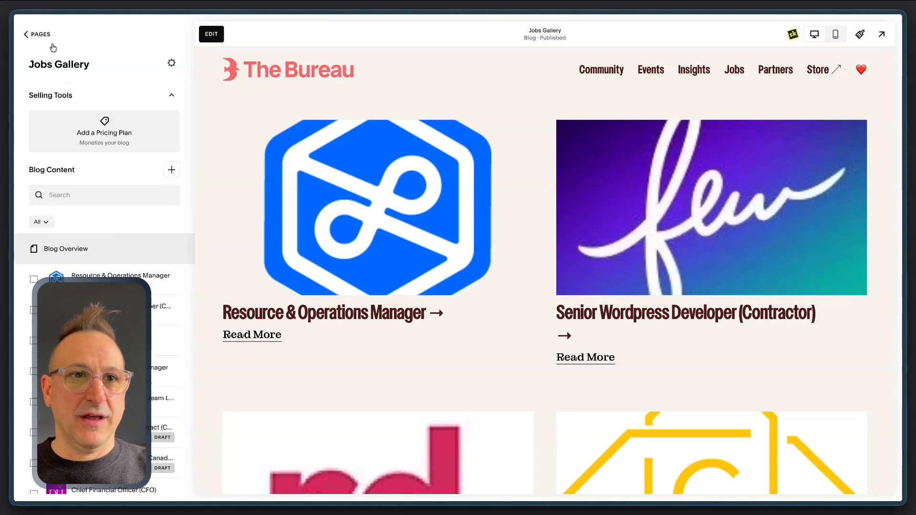
# Step: Check the source URL and title link option in the Senior Wordpress Developer (Contractor) post's settings, and close them
pyautogui.click(177, 311)
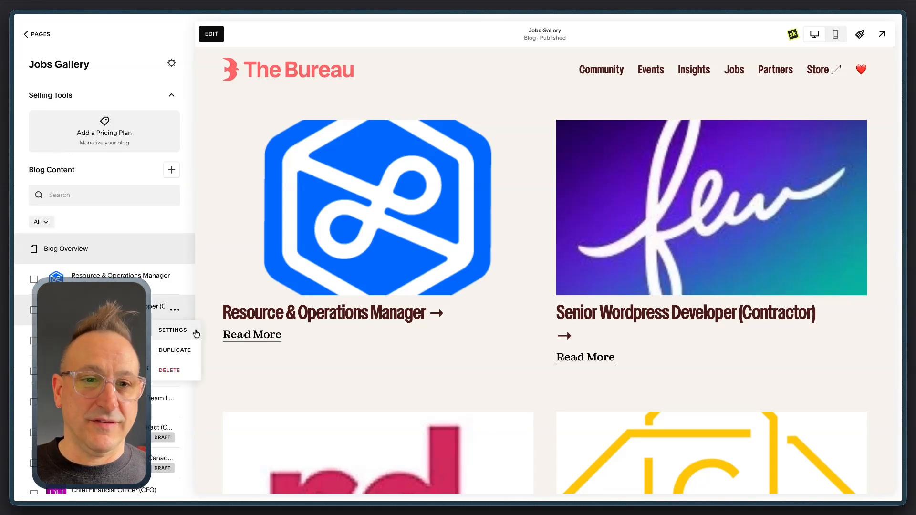
pyautogui.click(190, 331)
pyautogui.scroll(-5, 456, 353)
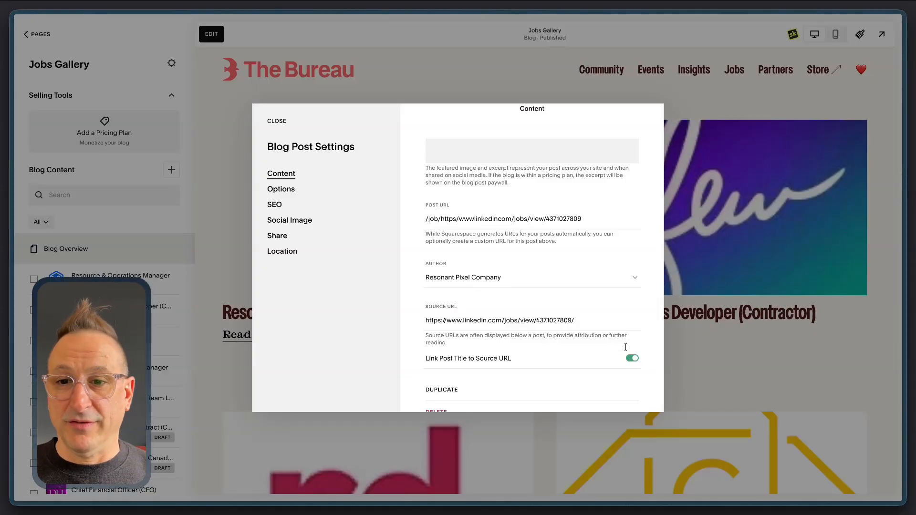
pyautogui.click(278, 121)
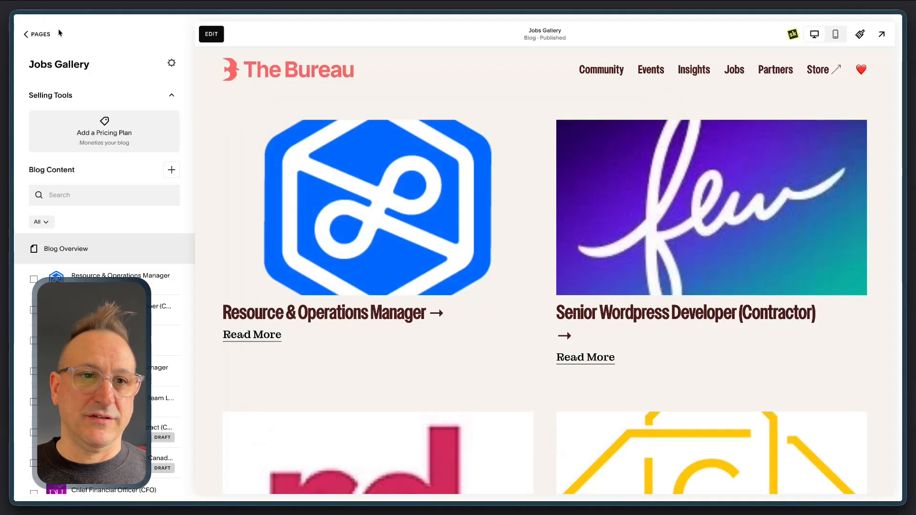
# Step: Return to the Jobs page, look over its category links, and open the page for editing
pyautogui.click(37, 33)
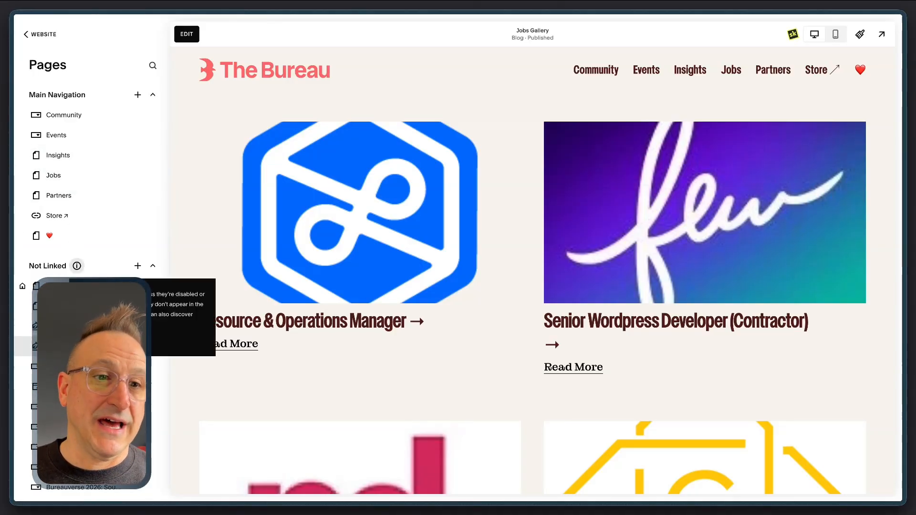
pyautogui.click(64, 178)
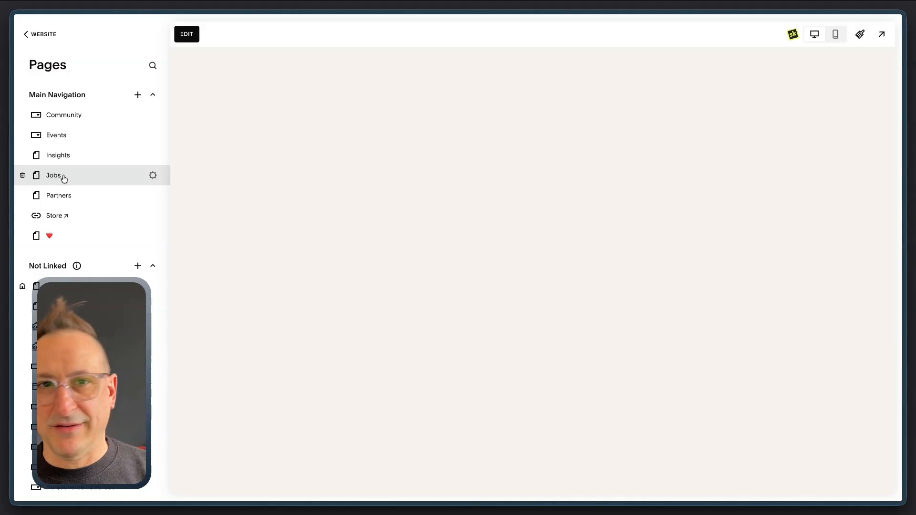
pyautogui.scroll(-5, 431, 210)
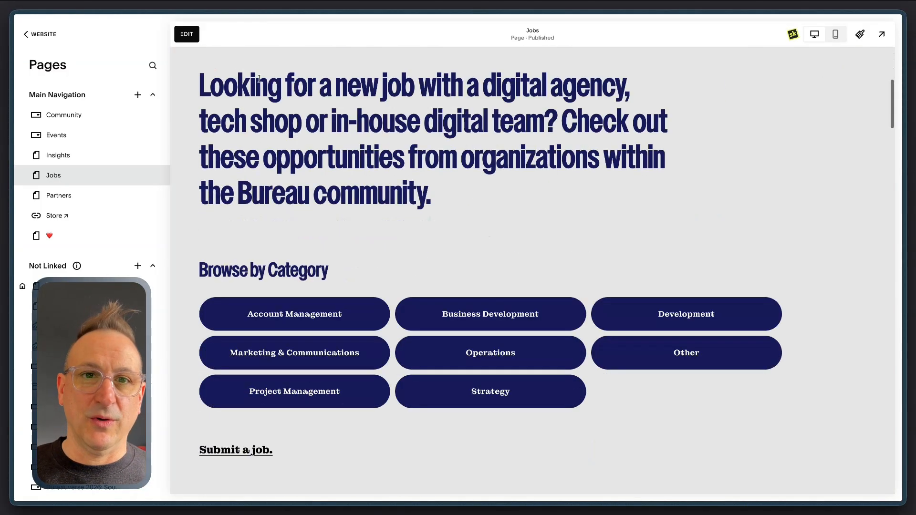
pyautogui.scroll(5, 431, 210)
pyautogui.click(187, 33)
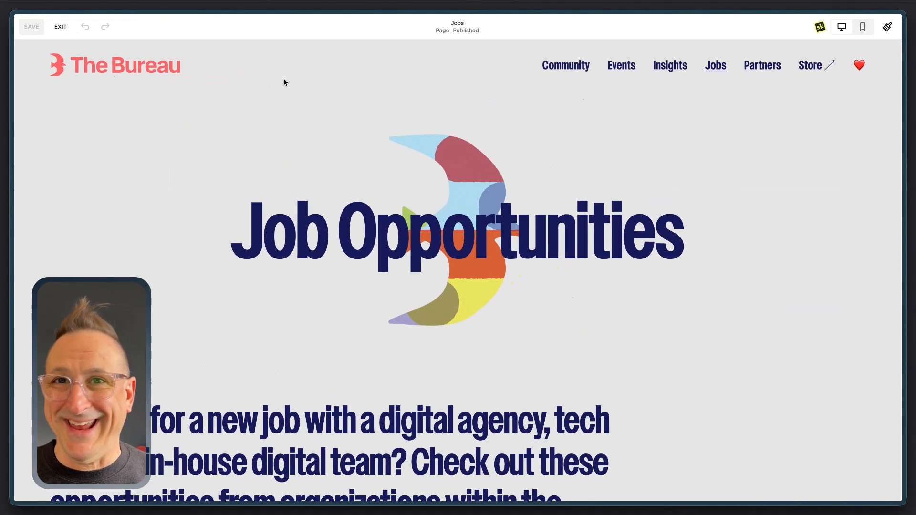
# Step: Open the settings of the summary block in the Business Development section
pyautogui.scroll(-20, 399, 174)
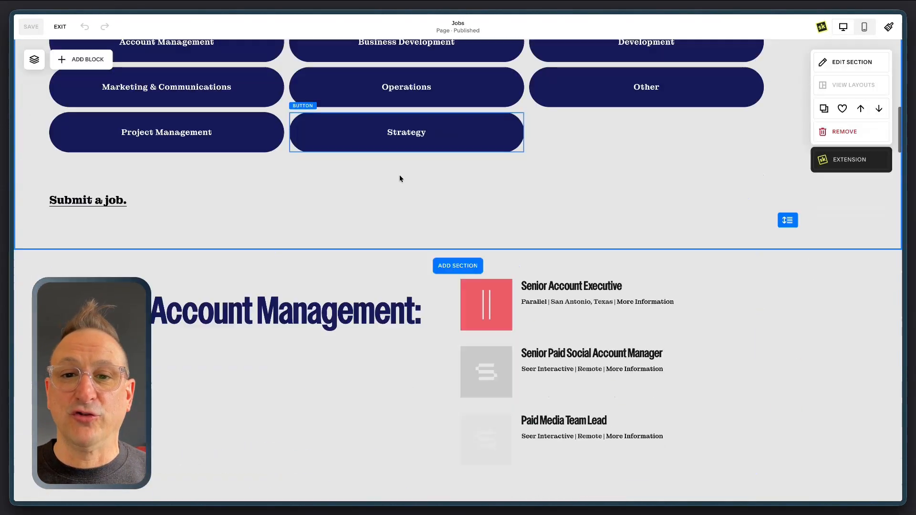
pyautogui.scroll(-3, 400, 174)
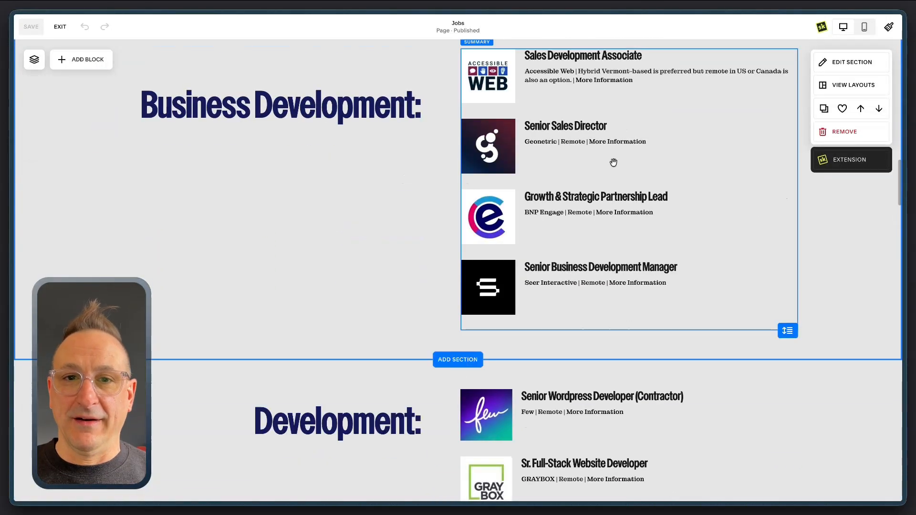
pyautogui.scroll(1, 659, 181)
pyautogui.doubleClick(677, 201)
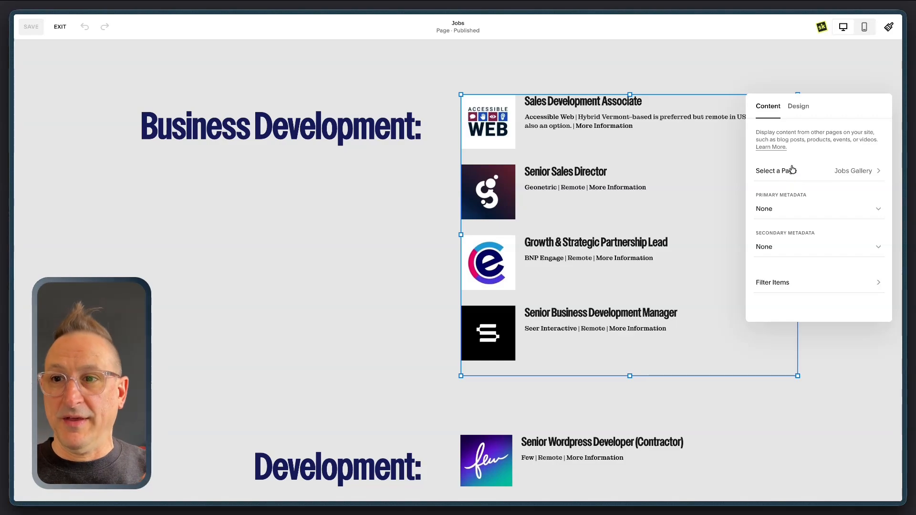
# Step: Try the Wall layout in the Business Development summary block's design settings and look over the arrangement
pyautogui.click(799, 113)
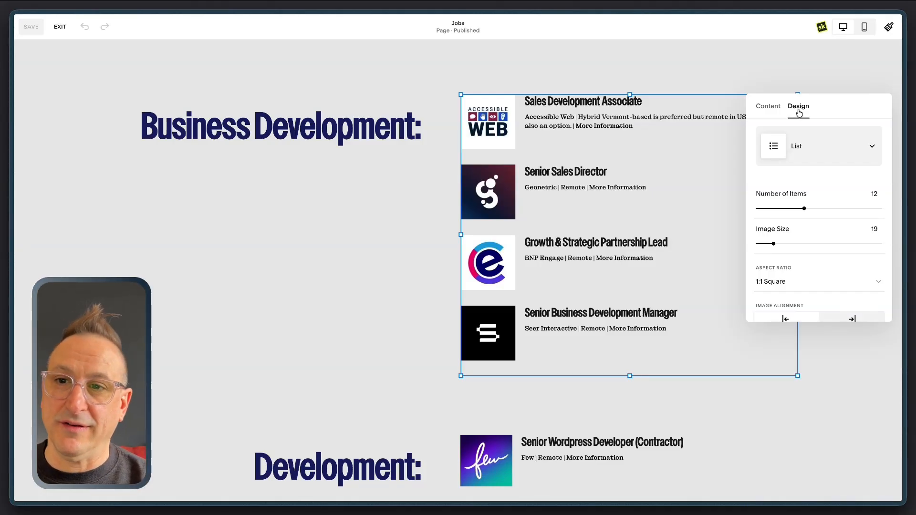
pyautogui.click(809, 145)
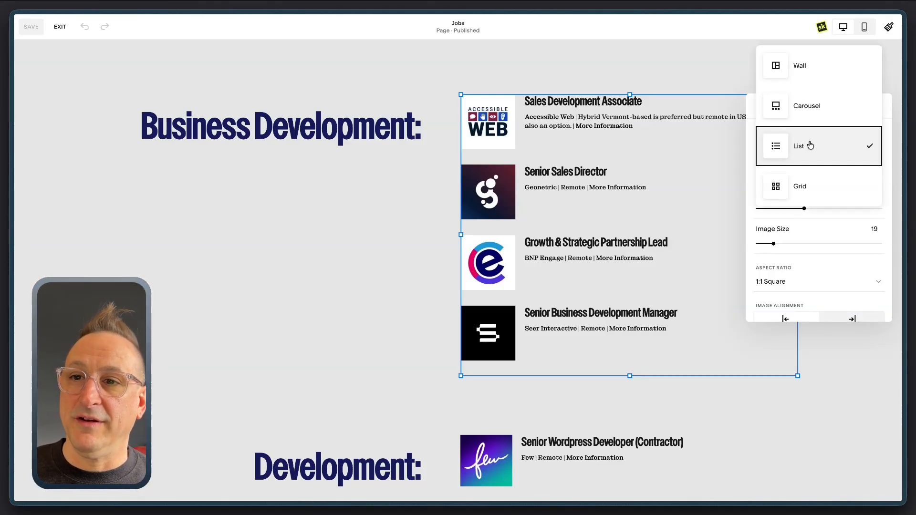
pyautogui.click(807, 66)
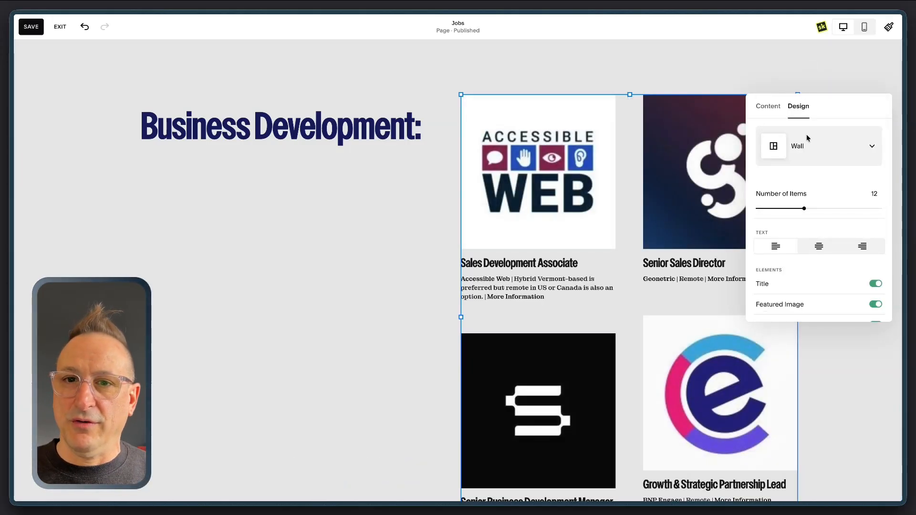
pyautogui.scroll(-3, 698, 222)
pyautogui.scroll(4, 697, 223)
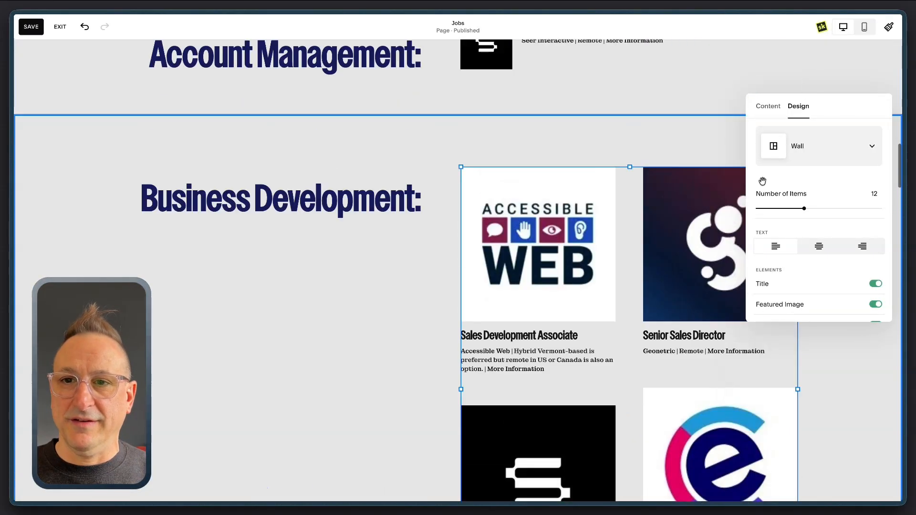
# Step: Try the Carousel layout and the Grid layout on the Business Development summary block
pyautogui.click(813, 152)
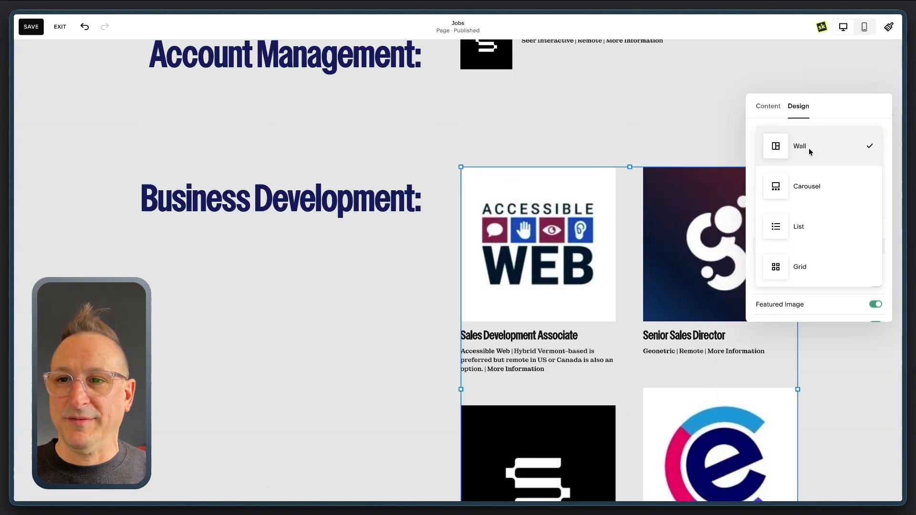
pyautogui.click(804, 187)
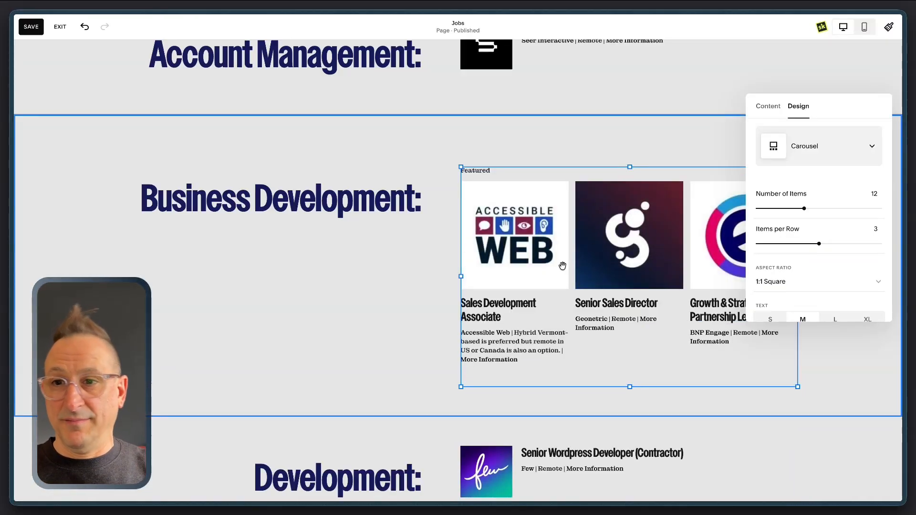
pyautogui.click(804, 147)
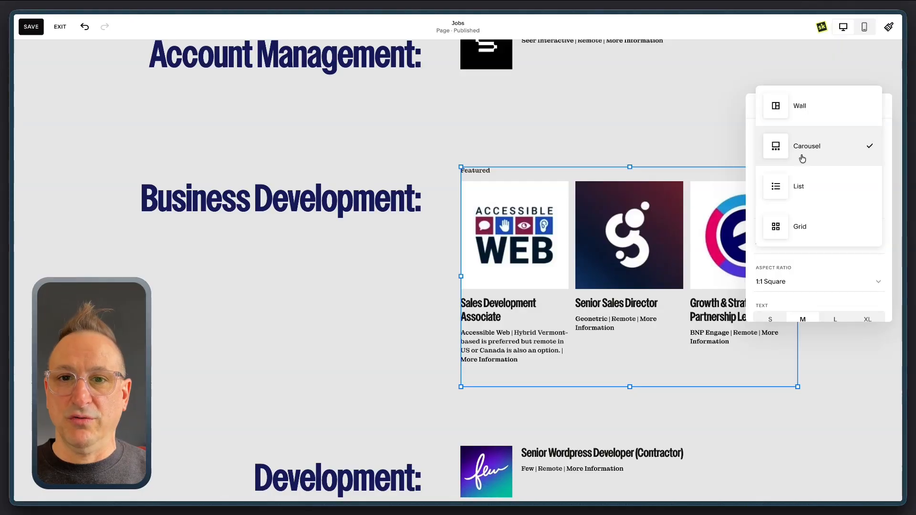
pyautogui.click(800, 225)
pyautogui.scroll(-1, 647, 213)
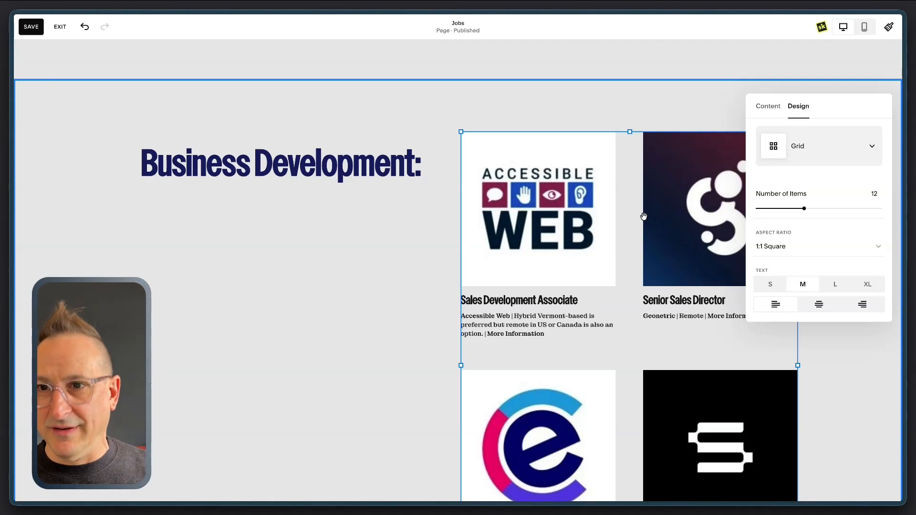
# Step: Set the Business Development summary block's layout back to List
pyautogui.click(808, 141)
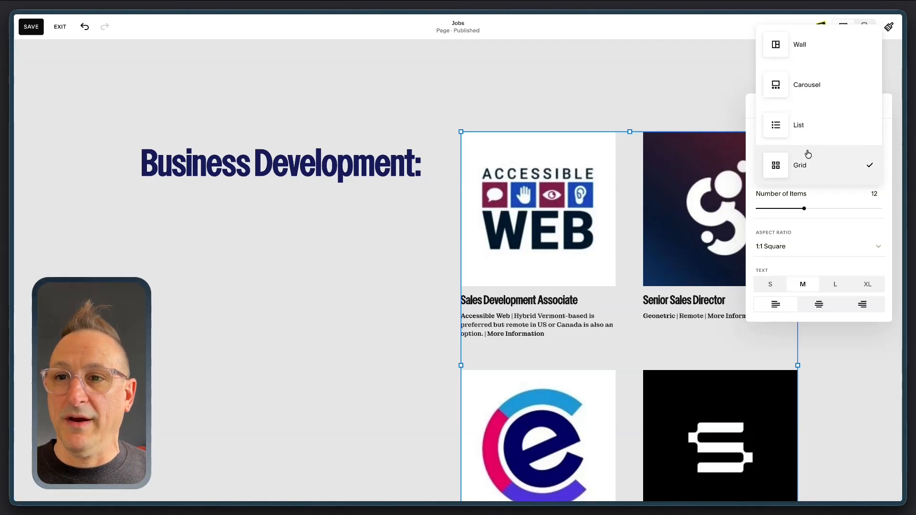
pyautogui.click(804, 126)
pyautogui.scroll(-2, 582, 262)
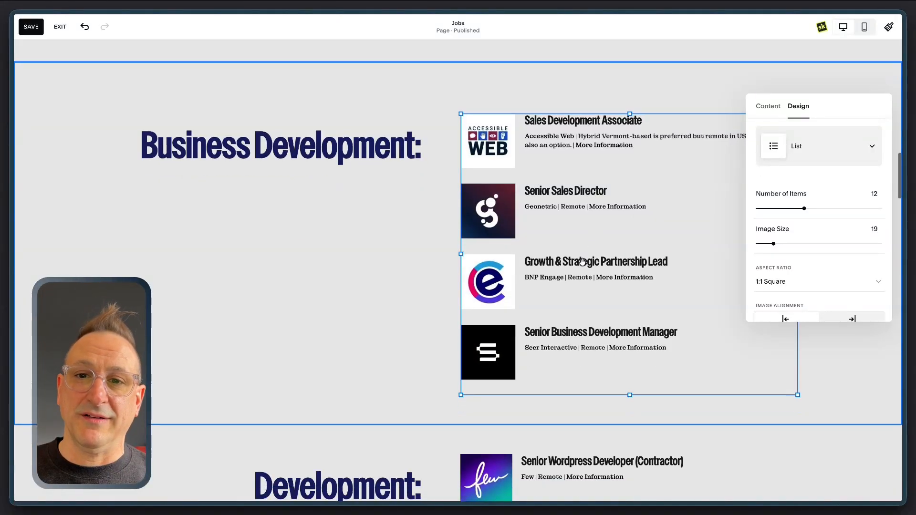
# Step: Try limiting the Business Development summary block to 10 items, and reduce the limit to 1
pyautogui.scroll(3, 583, 262)
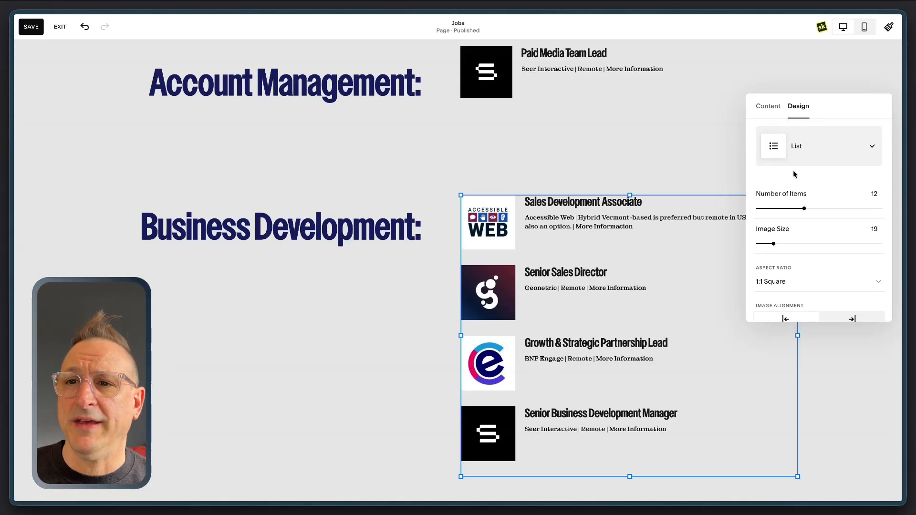
pyautogui.moveTo(766, 197); pyautogui.dragTo(795, 209)
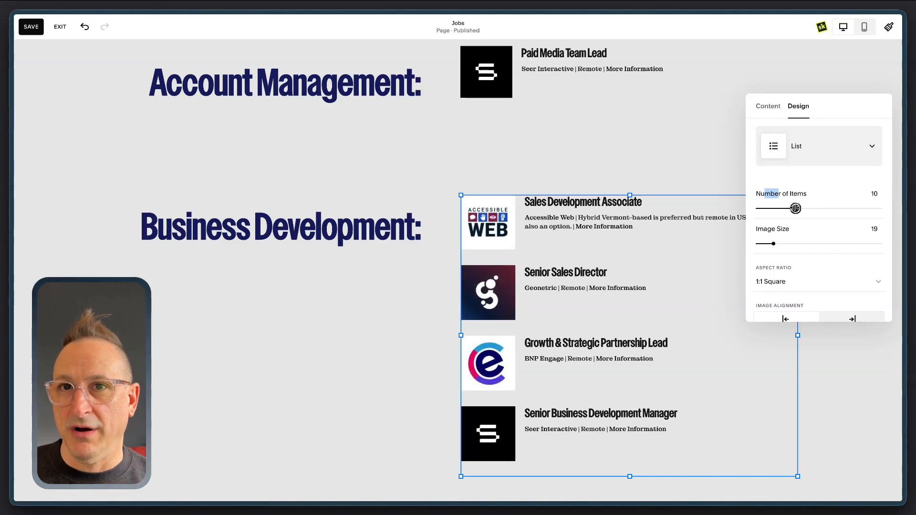
pyautogui.scroll(-1, 659, 272)
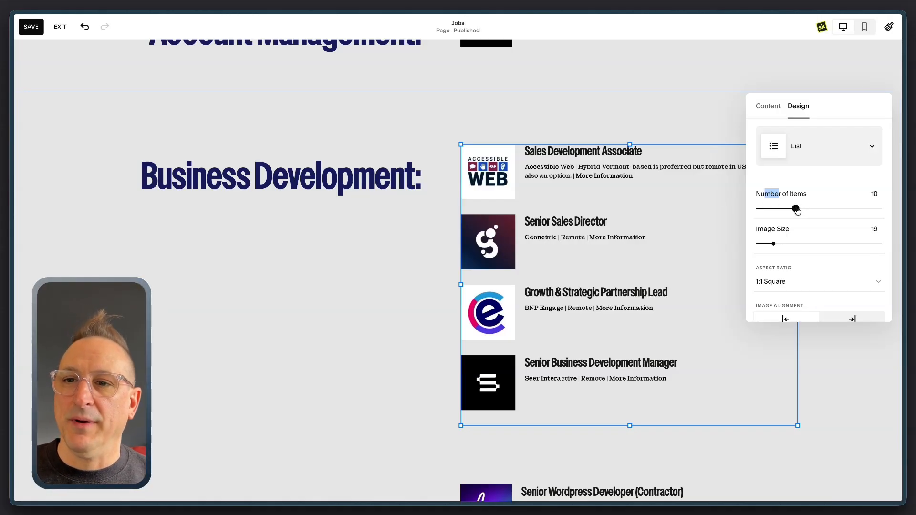
pyautogui.moveTo(796, 210); pyautogui.dragTo(758, 208)
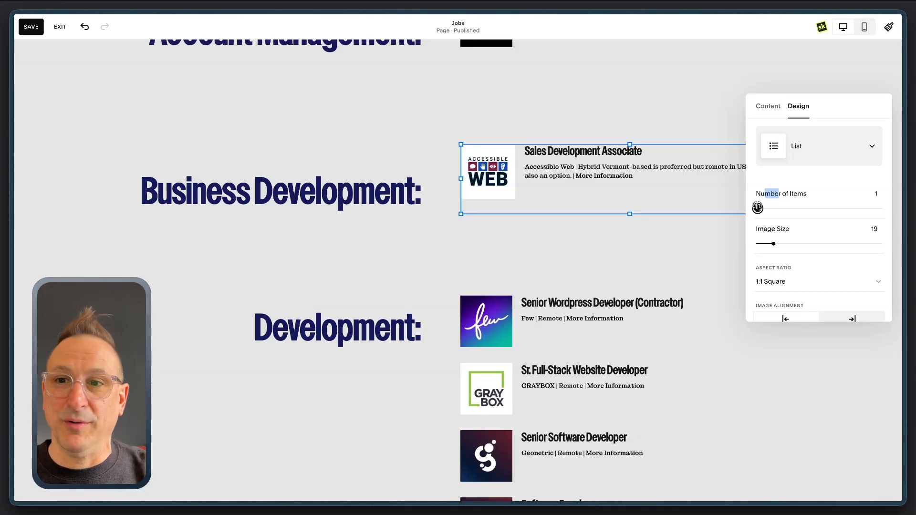
# Step: Raise the Business Development summary block's number of items through 5 and 7 to 12, and view the further design options
pyautogui.moveTo(758, 208); pyautogui.dragTo(774, 209)
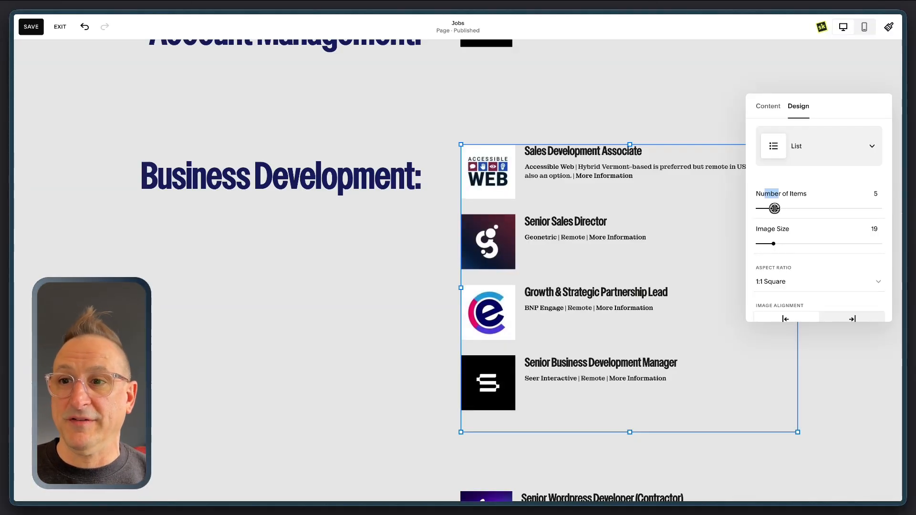
pyautogui.moveTo(775, 209)
pyautogui.mouseDown()
pyautogui.moveTo(886, 212)
pyautogui.moveTo(783, 208)
pyautogui.mouseUp()
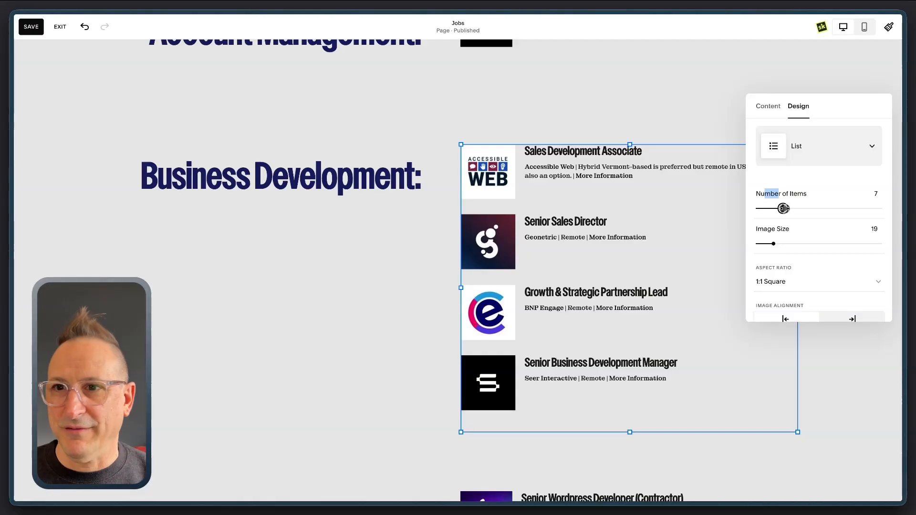
pyautogui.moveTo(783, 208); pyautogui.dragTo(804, 208)
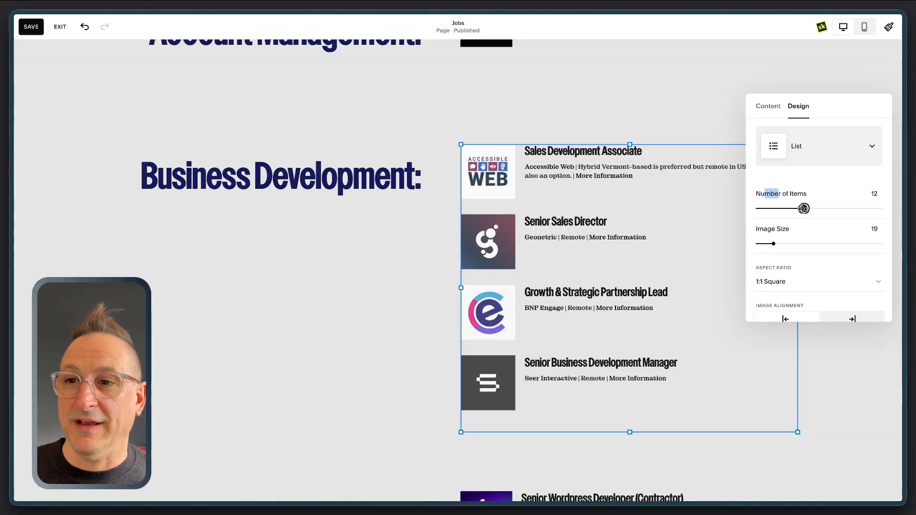
pyautogui.scroll(-2, 776, 244)
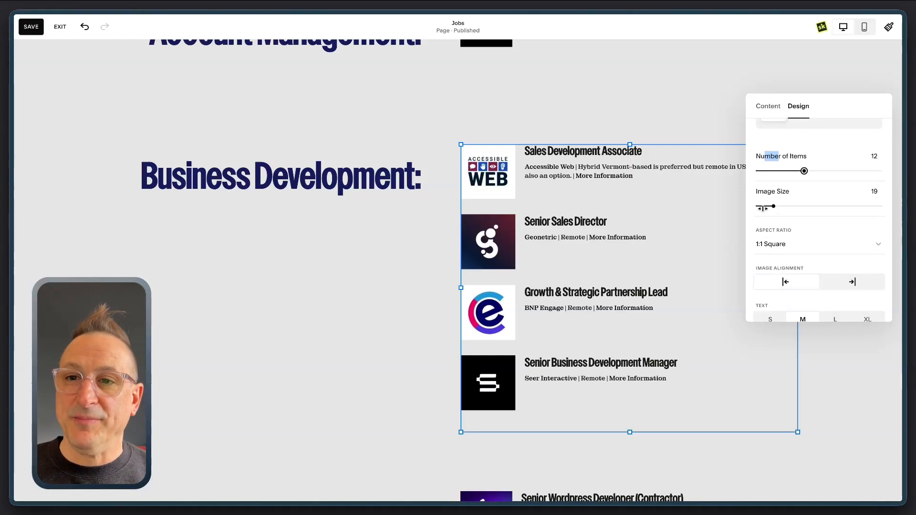
# Step: View the aspect ratio choices for the Business Development summary block, try right image alignment, and restore left alignment
pyautogui.click(778, 243)
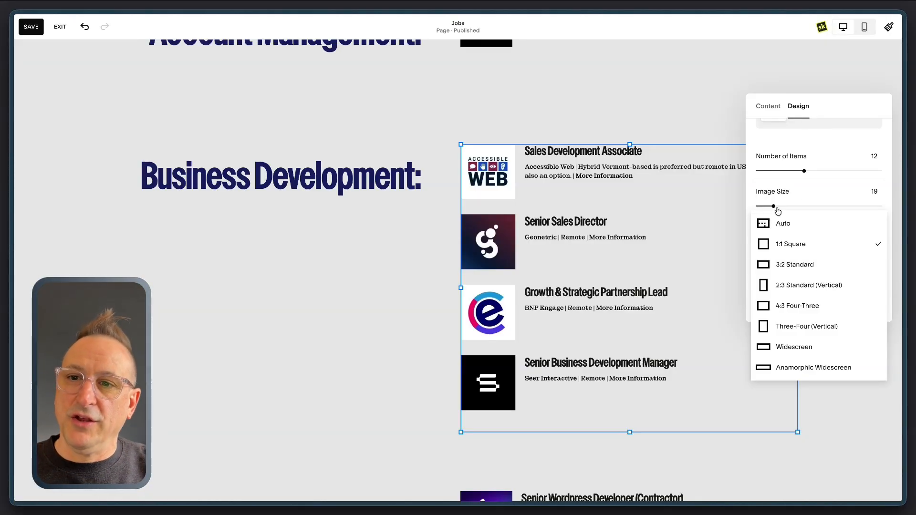
pyautogui.click(766, 193)
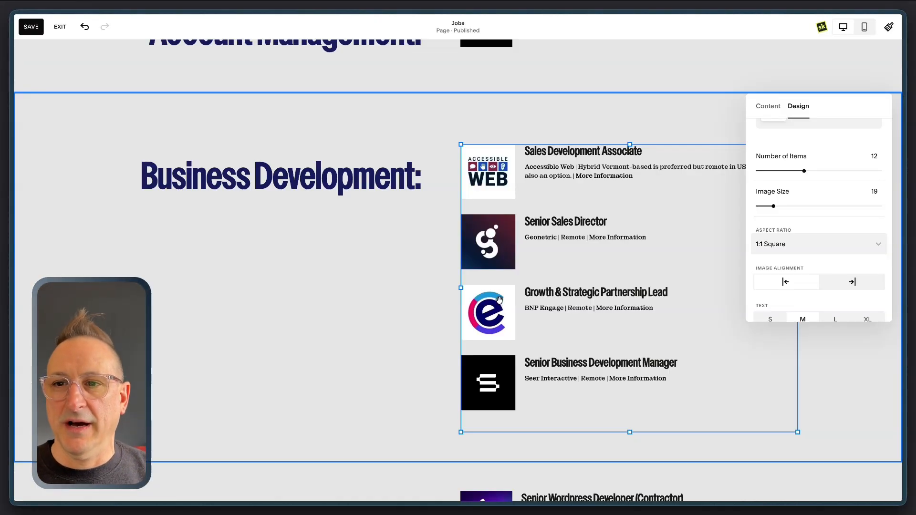
pyautogui.scroll(-2, 525, 330)
pyautogui.scroll(-3, 811, 248)
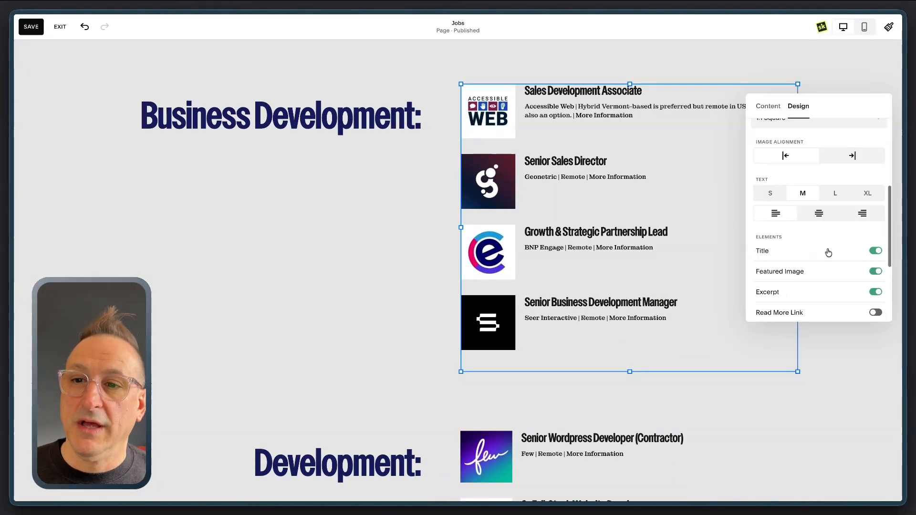
pyautogui.click(853, 156)
pyautogui.click(813, 156)
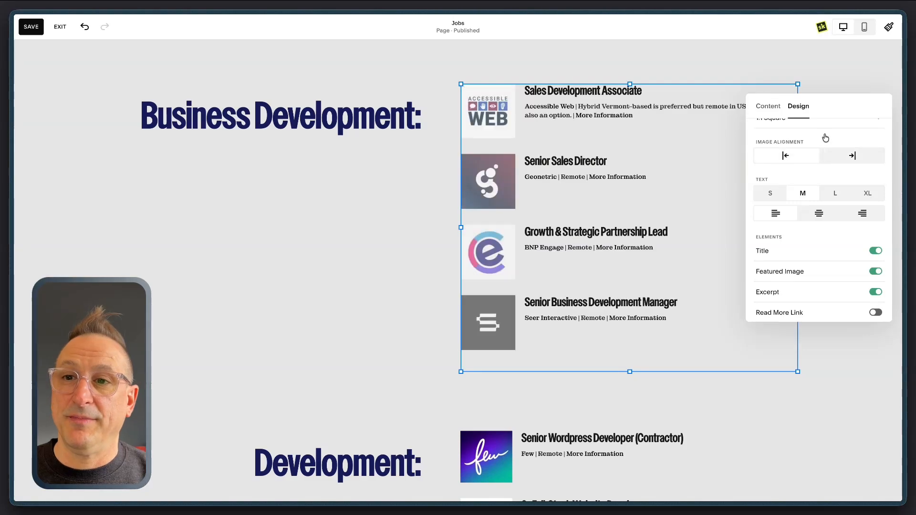
pyautogui.click(852, 155)
pyautogui.moveTo(852, 108); pyautogui.dragTo(858, 172)
pyautogui.click(782, 215)
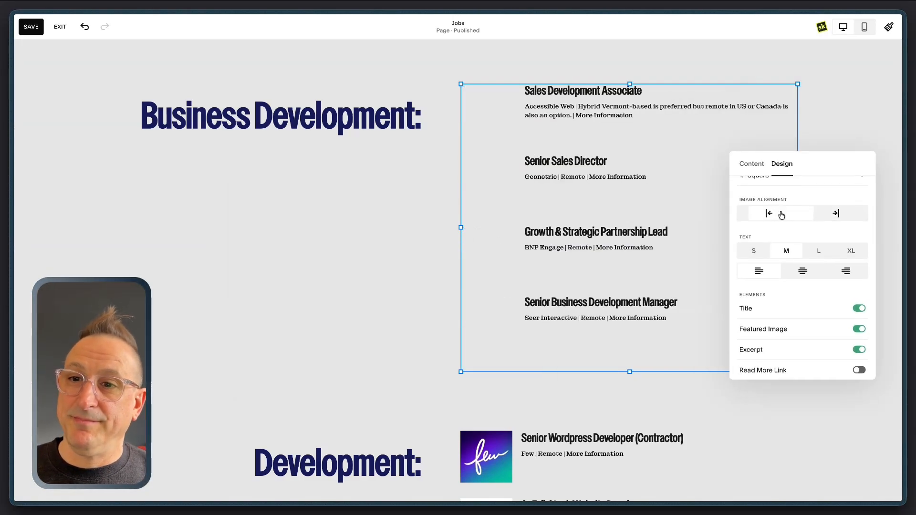
# Step: Try the S and L text sizes on the Business Development summary block and return to M
pyautogui.click(753, 251)
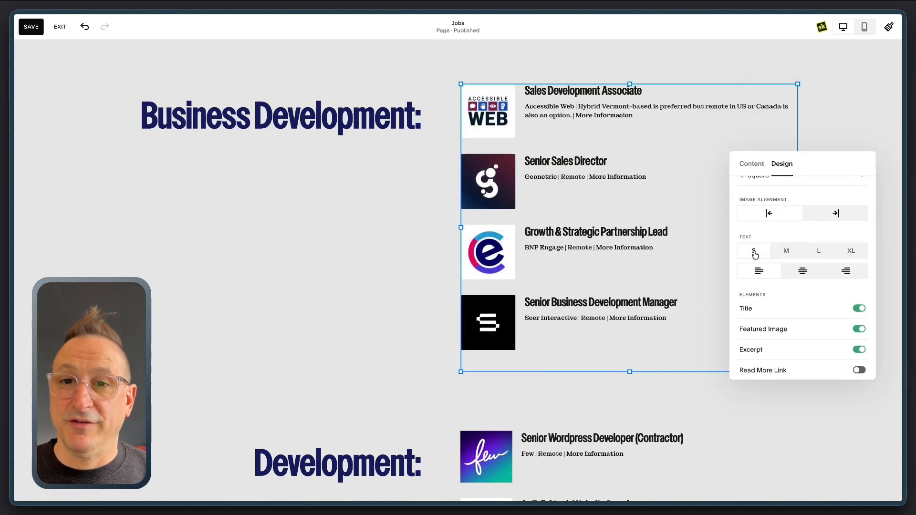
pyautogui.click(788, 252)
pyautogui.click(819, 251)
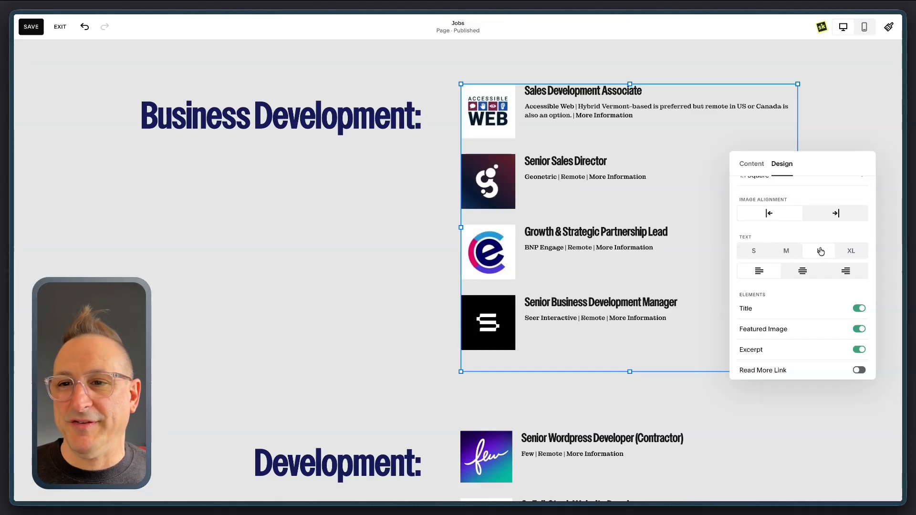
pyautogui.click(788, 252)
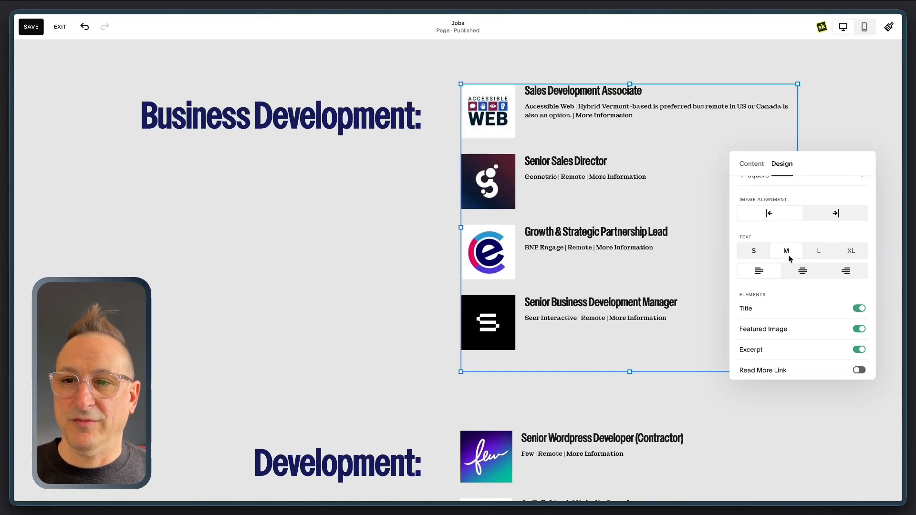
# Step: Try centring the Business Development summary block's text and return it to left alignment
pyautogui.scroll(-1, 792, 253)
pyautogui.click(801, 241)
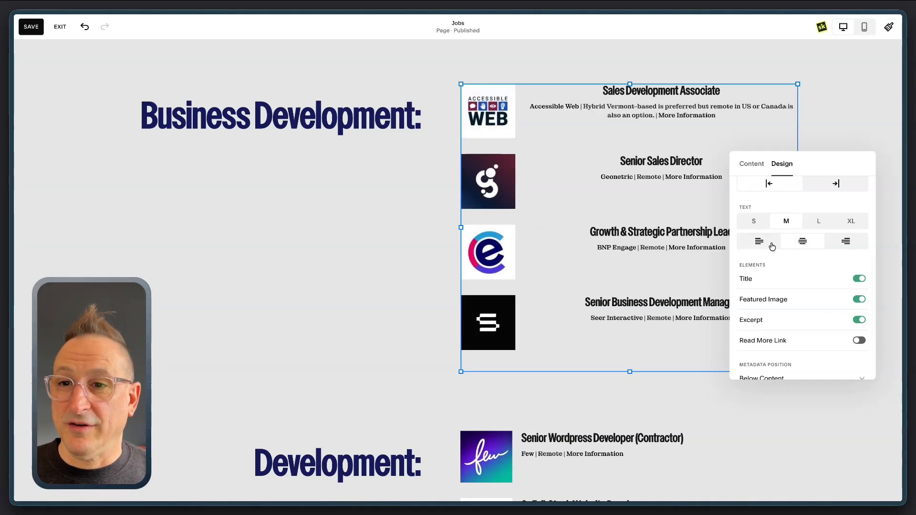
pyautogui.click(768, 245)
# Step: Try hiding the featured images and the excerpts in the Business Development summary block, turning each back on, and check the Read More Link option
pyautogui.scroll(-3, 789, 281)
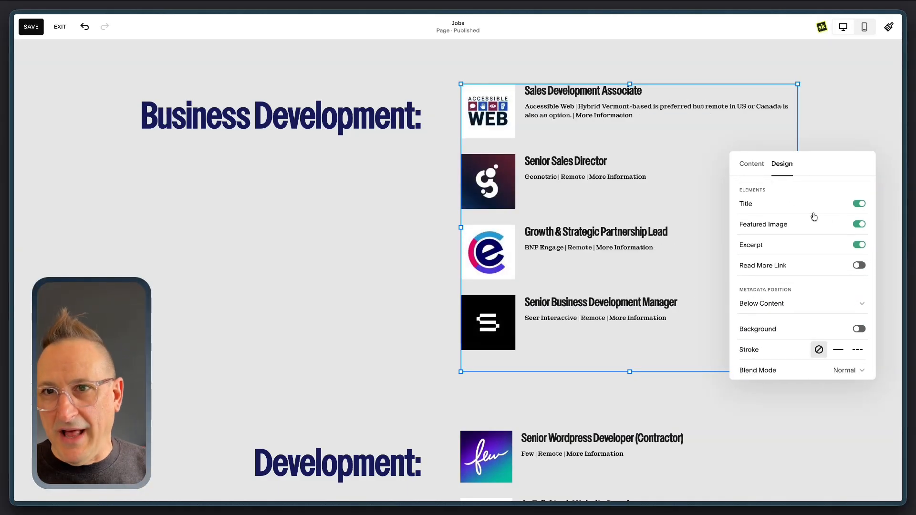
pyautogui.click(859, 226)
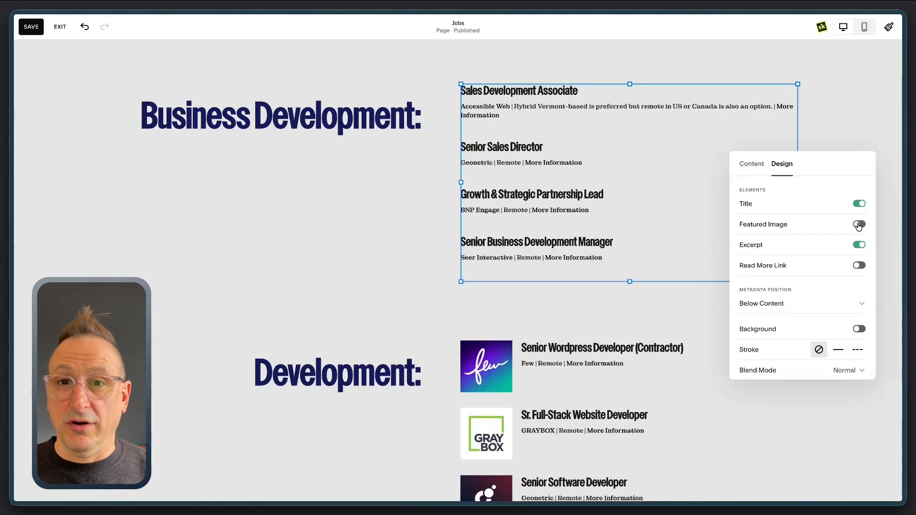
pyautogui.click(859, 225)
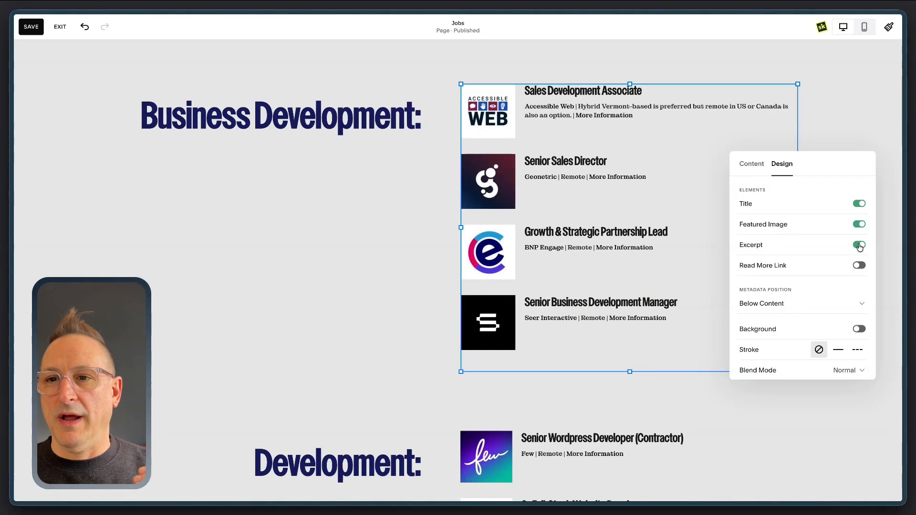
pyautogui.click(859, 245)
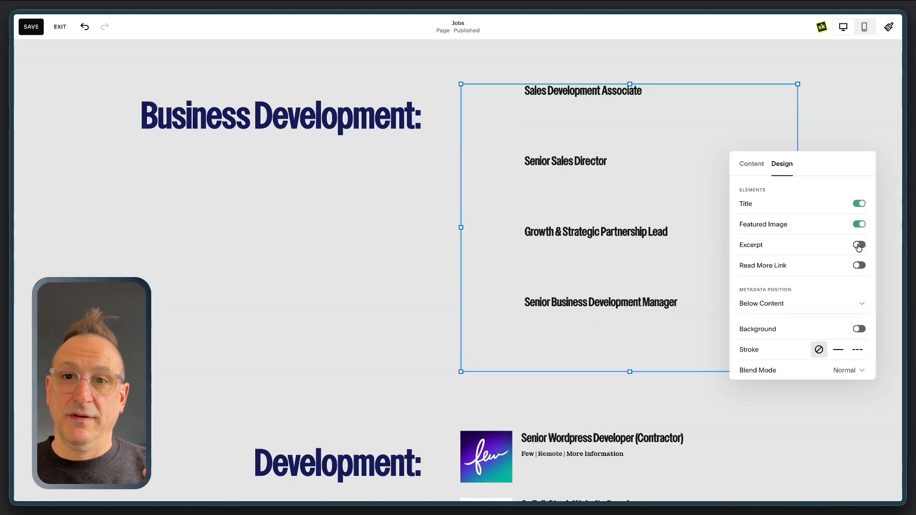
pyautogui.click(859, 245)
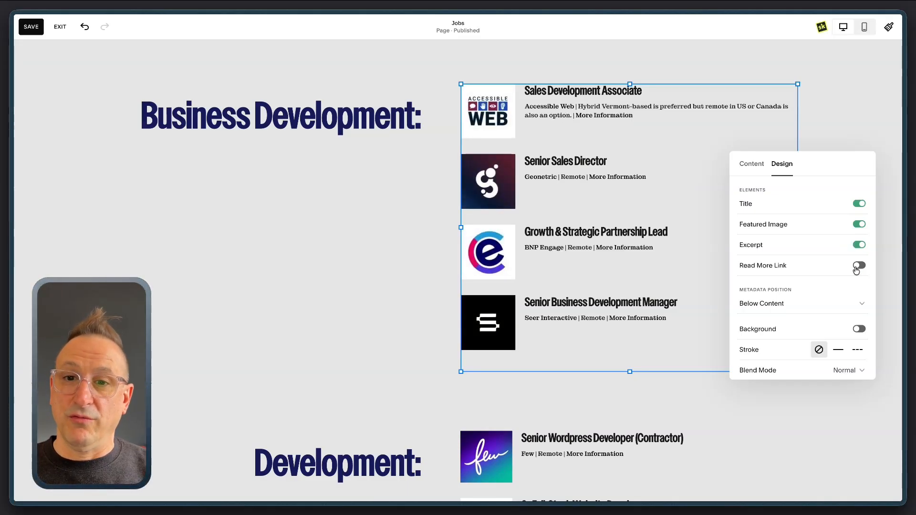
pyautogui.click(858, 266)
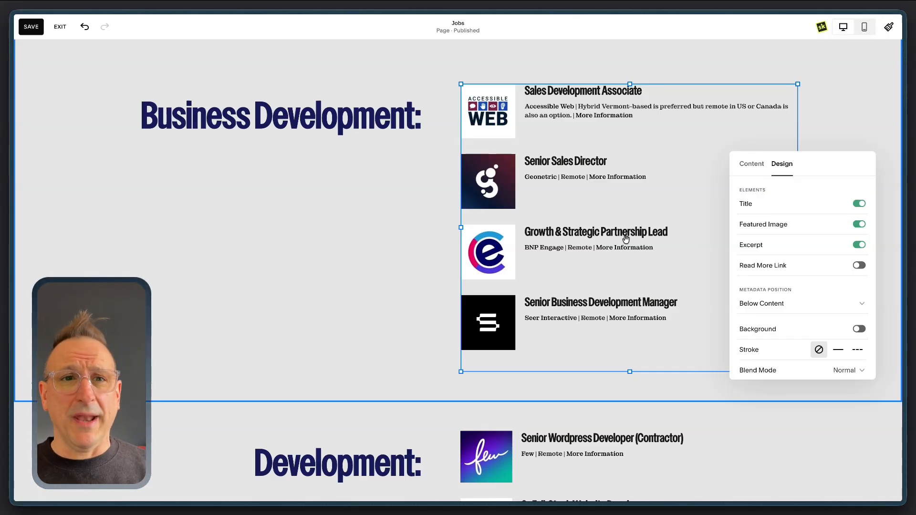
# Step: Try a background on the Business Development summary block, turn it off again, and look over the other design options
pyautogui.scroll(-3, 354, 228)
pyautogui.scroll(5, 354, 228)
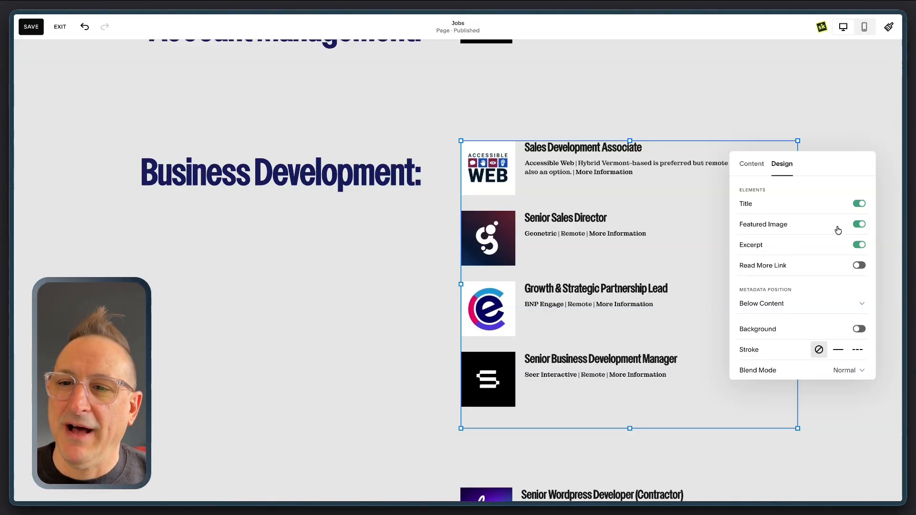
pyautogui.scroll(-1, 811, 234)
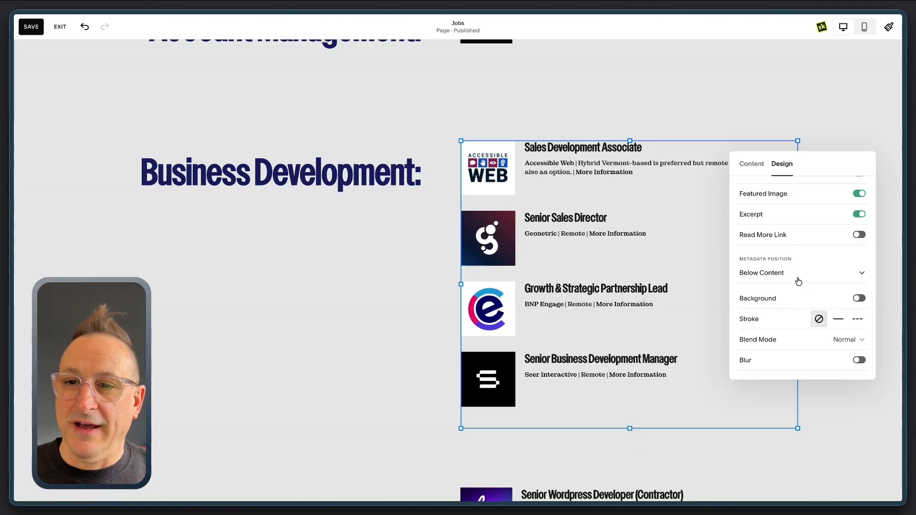
pyautogui.click(860, 299)
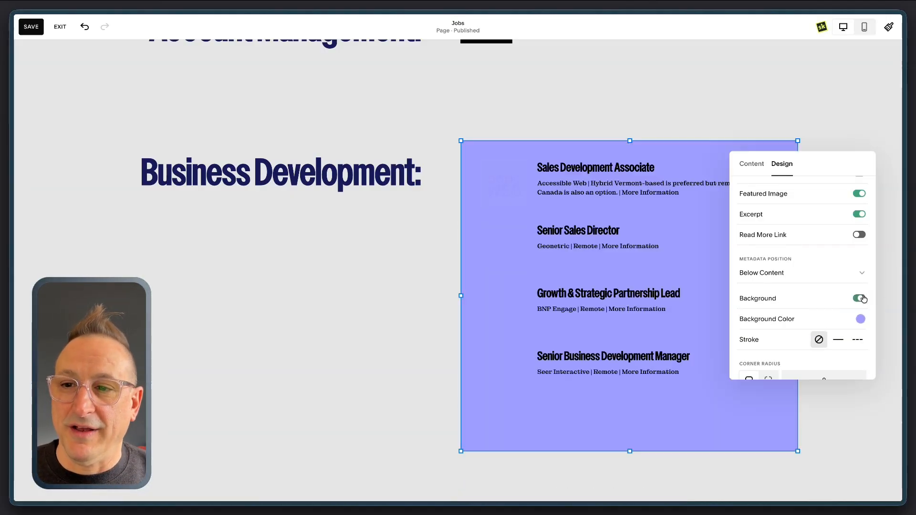
pyautogui.click(861, 298)
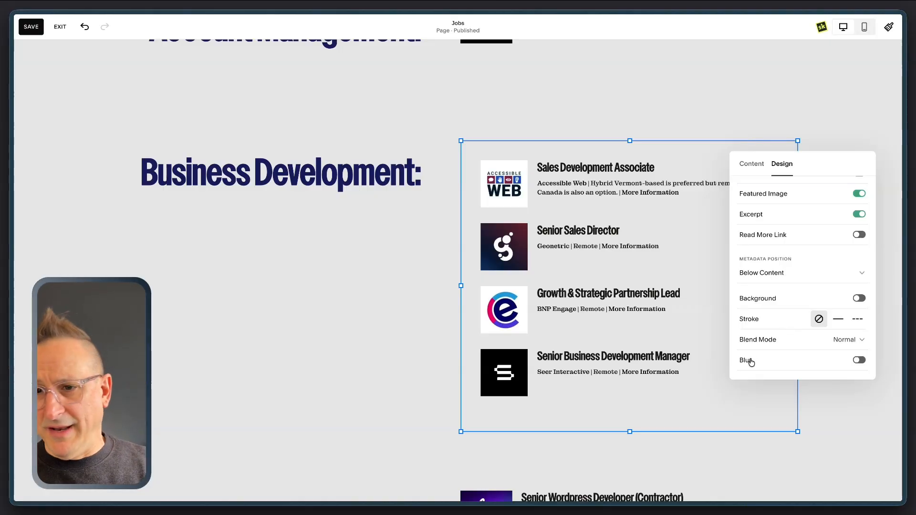
pyautogui.scroll(1, 781, 299)
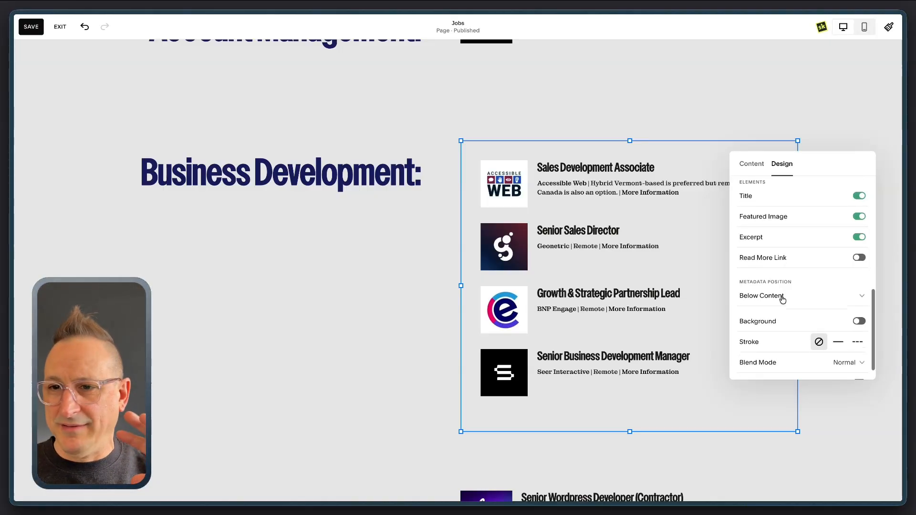
pyautogui.scroll(-1, 783, 301)
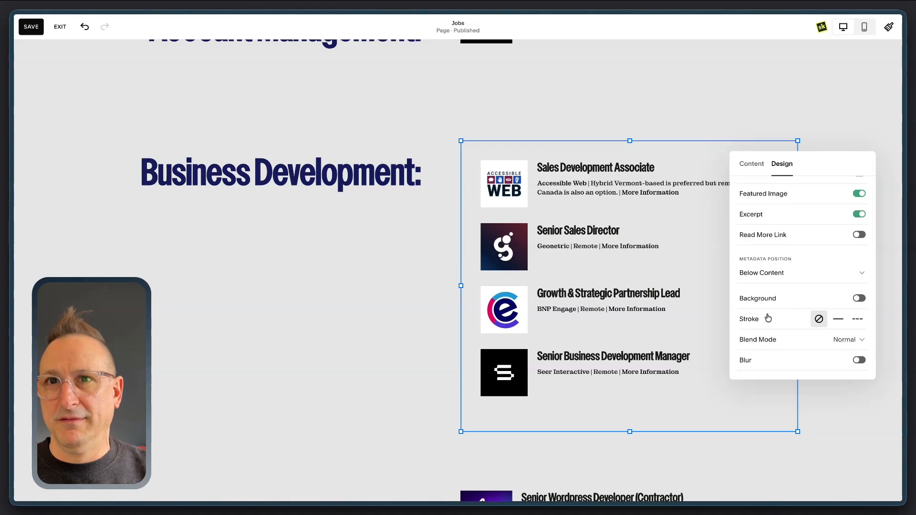
pyautogui.scroll(10, 781, 294)
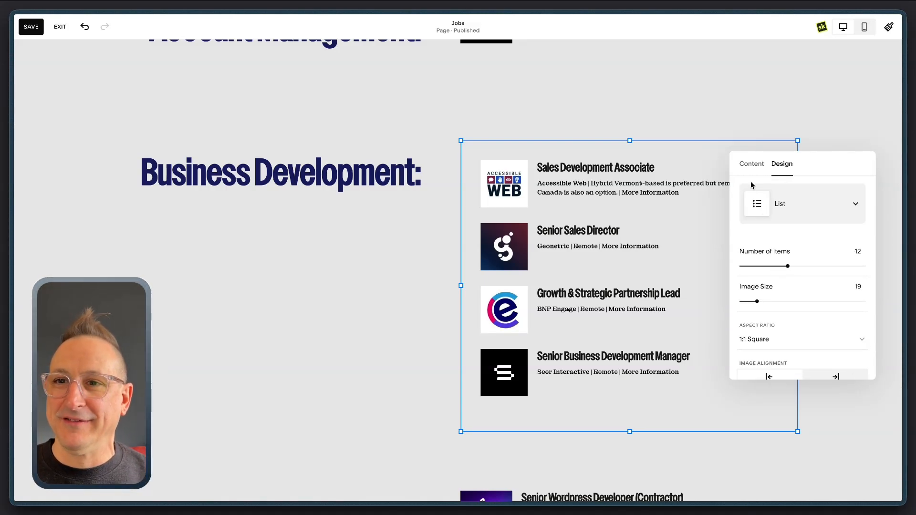
# Step: Open the Development summary block's design options to view its number-of-items setting
pyautogui.click(401, 281)
pyautogui.scroll(-15, 401, 282)
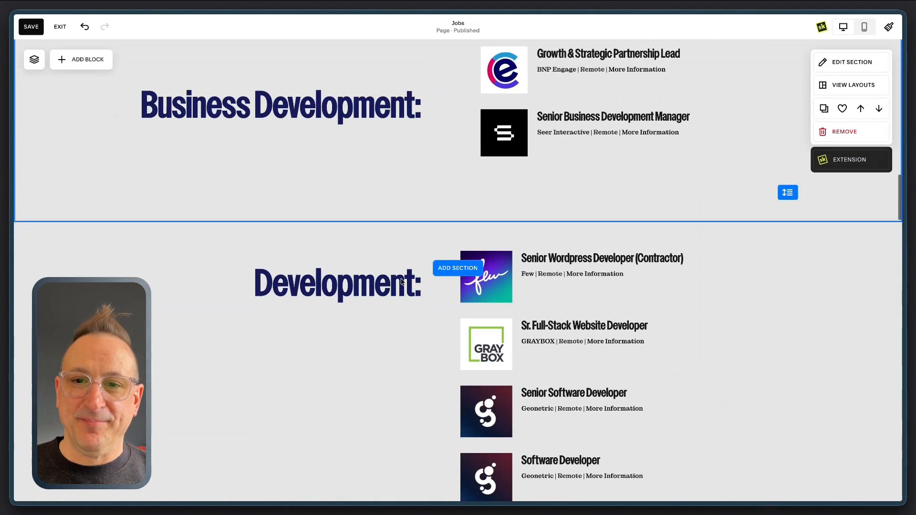
pyautogui.scroll(4, 401, 282)
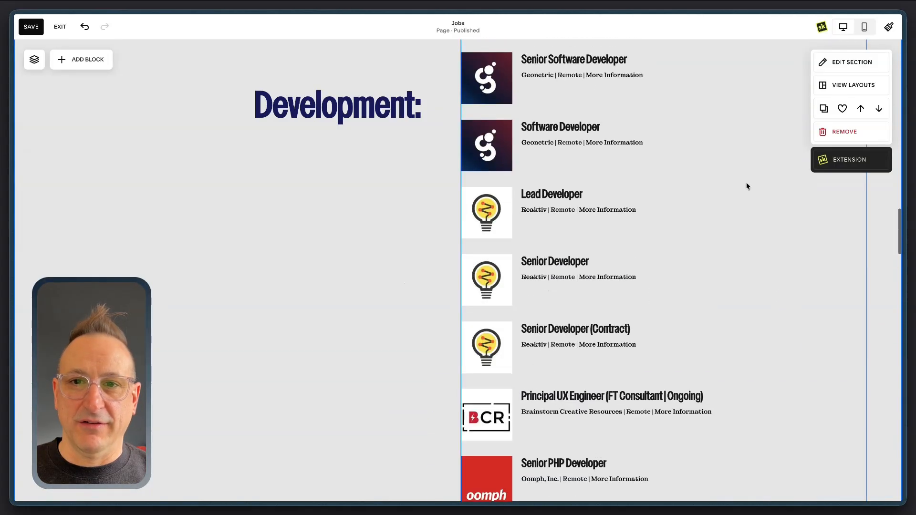
pyautogui.click(708, 199)
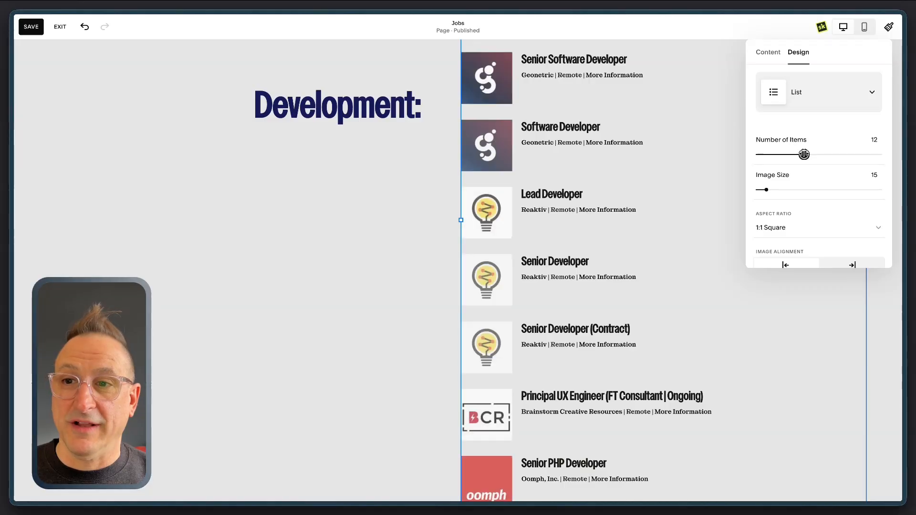
# Step: Look over the job category sections from Development back to Browse by Category, and exit page editing without saving
pyautogui.scroll(-4, 500, 298)
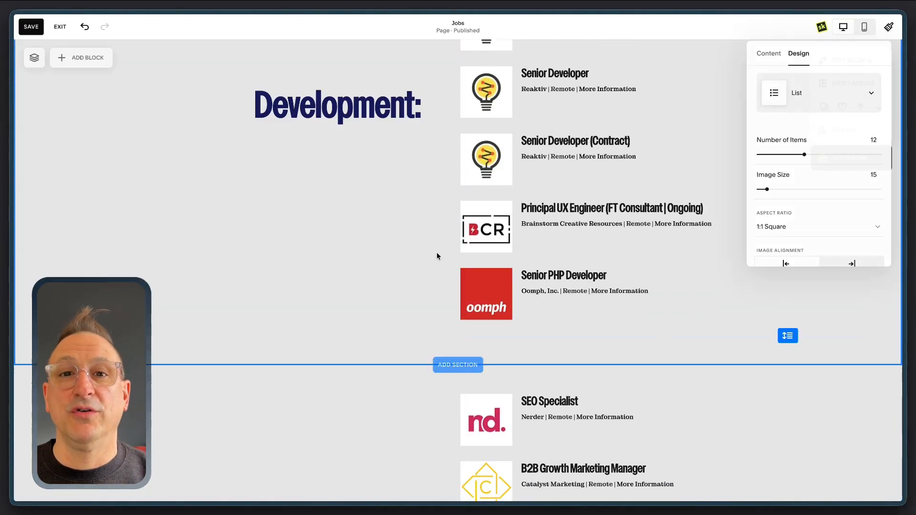
pyautogui.scroll(-6, 389, 301)
pyautogui.scroll(9, 389, 302)
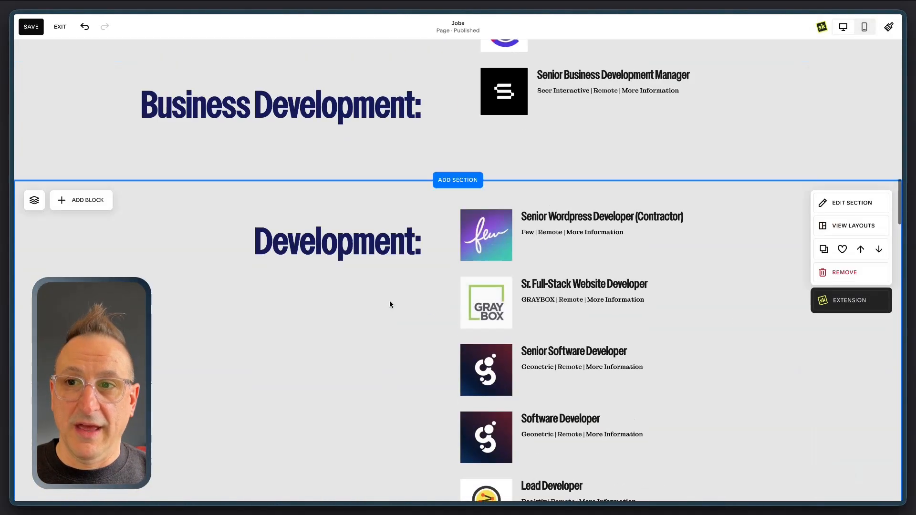
pyautogui.scroll(15, 390, 300)
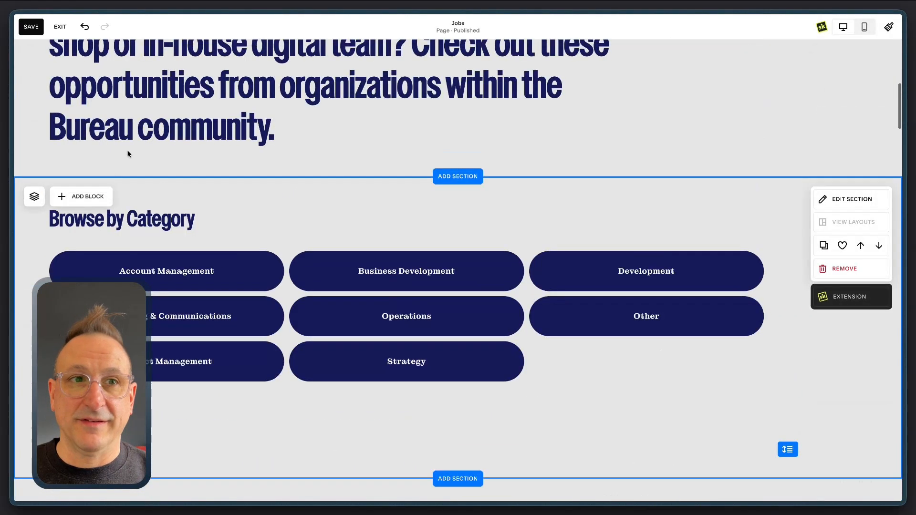
pyautogui.click(60, 26)
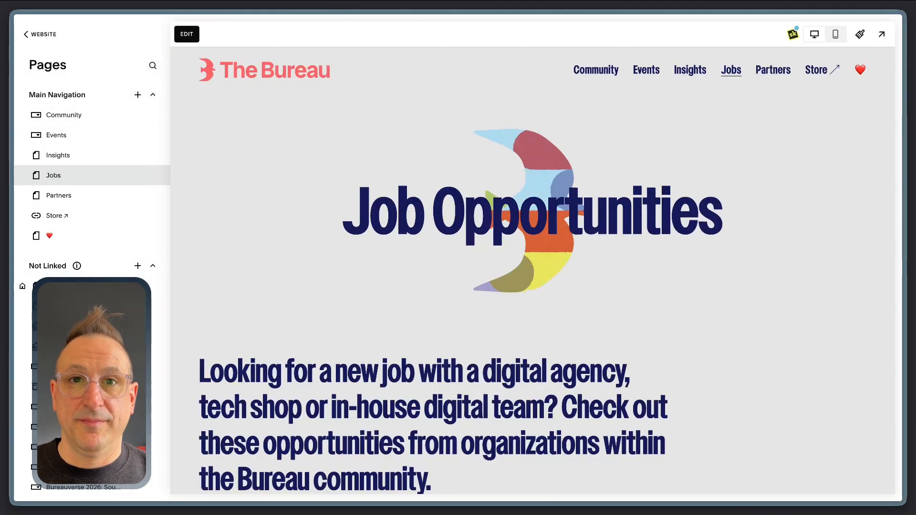